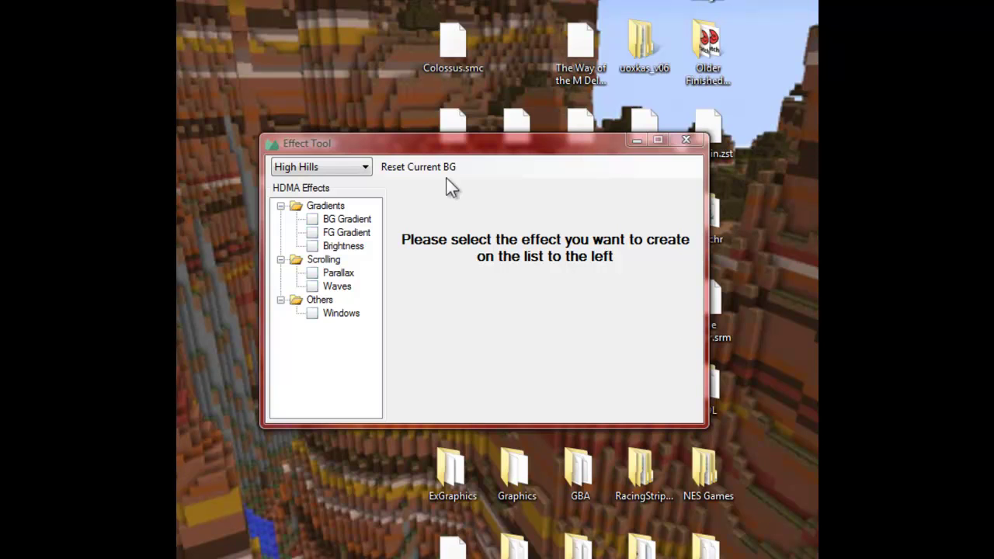
# Focus the browser showing the Effect Tool readme at its Basic functions section.
pyautogui.click(366, 142)
pyautogui.click(406, 155)
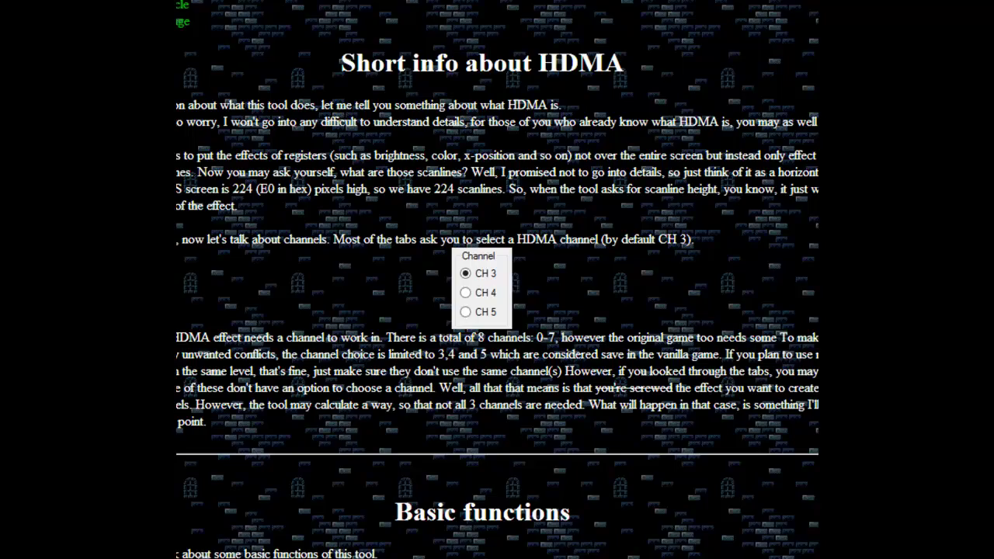
pyautogui.scroll(-5, 497, 279)
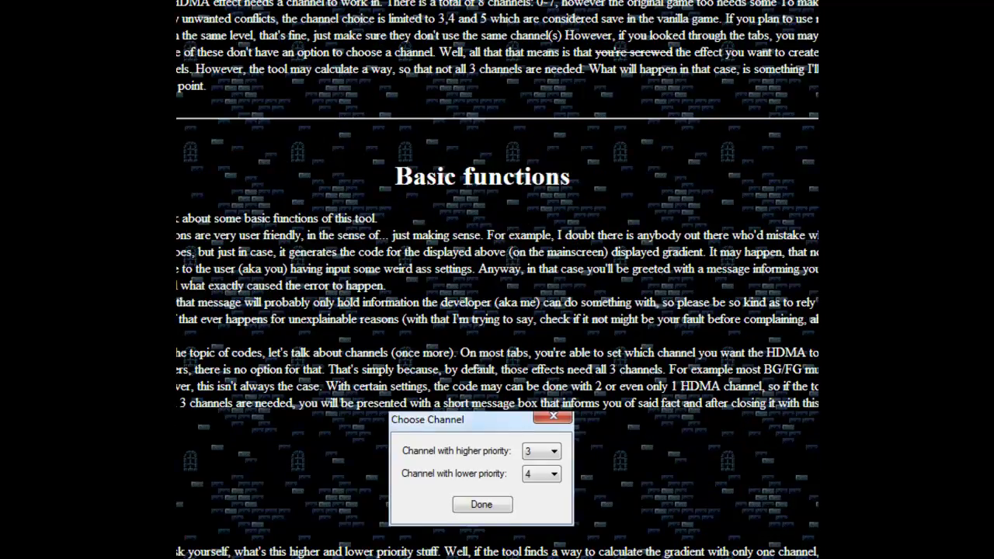
pyautogui.scroll(-20, 497, 280)
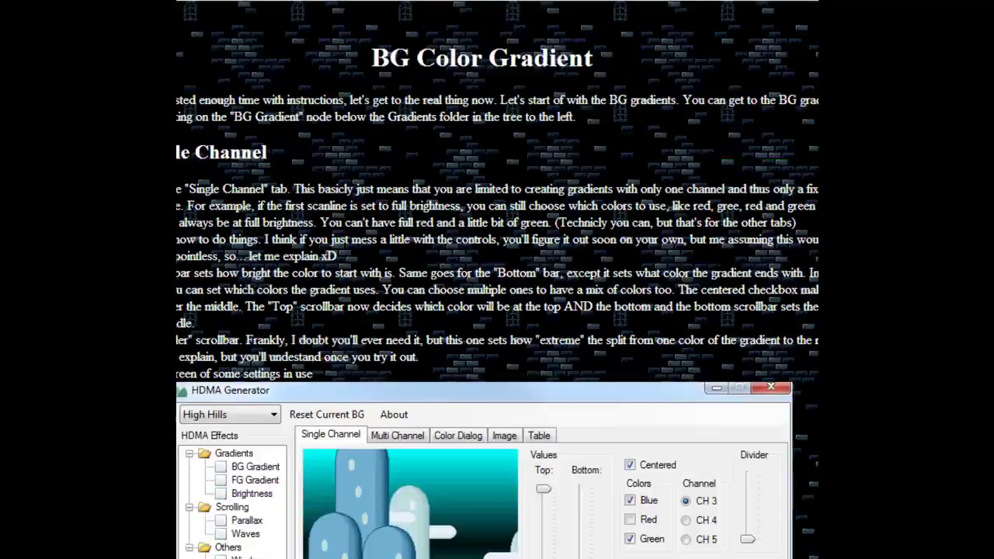
pyautogui.scroll(1, 420, 143)
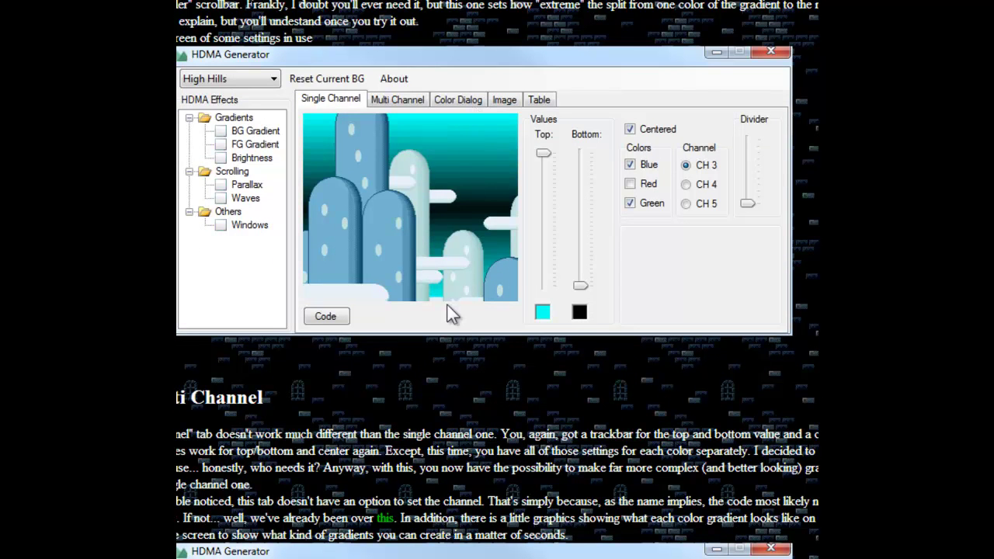
pyautogui.scroll(-7, 183, 223)
pyautogui.scroll(-11, 184, 224)
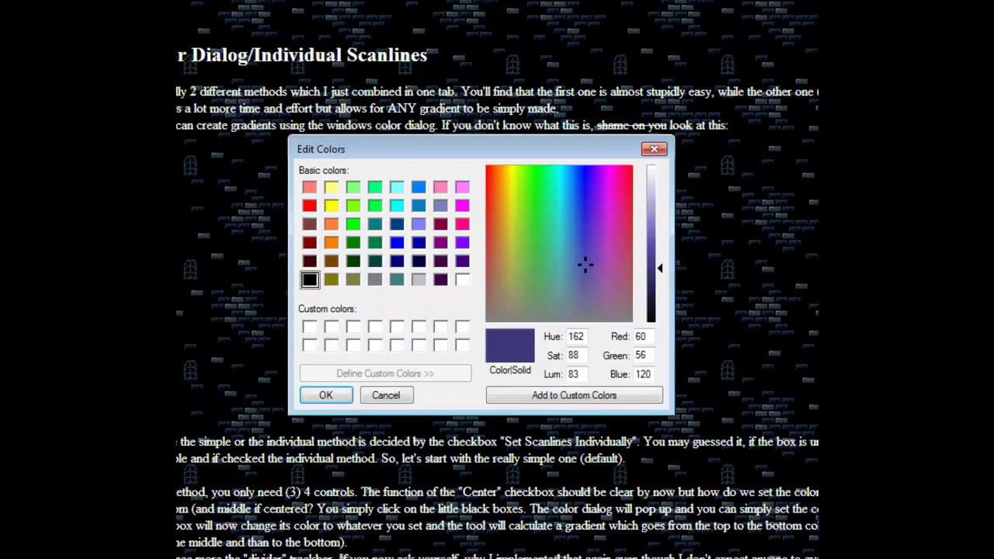
pyautogui.scroll(-15, 497, 279)
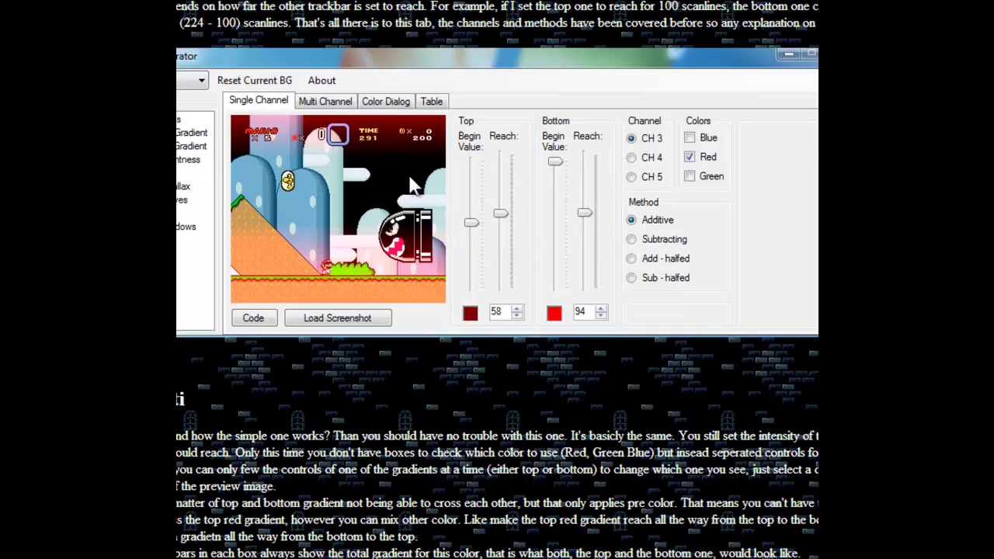
pyautogui.scroll(15, 392, 194)
pyautogui.scroll(20, 497, 279)
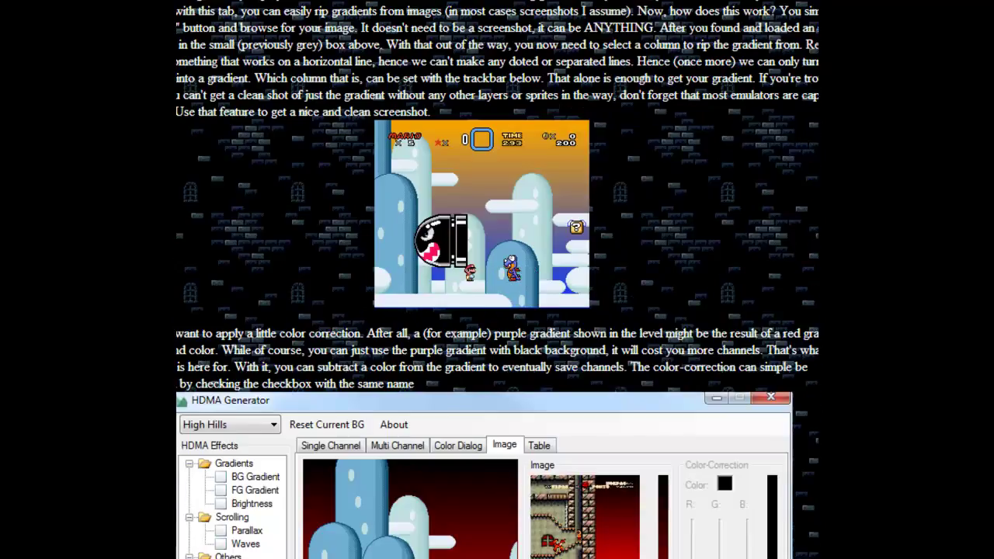
pyautogui.scroll(20, 496, 279)
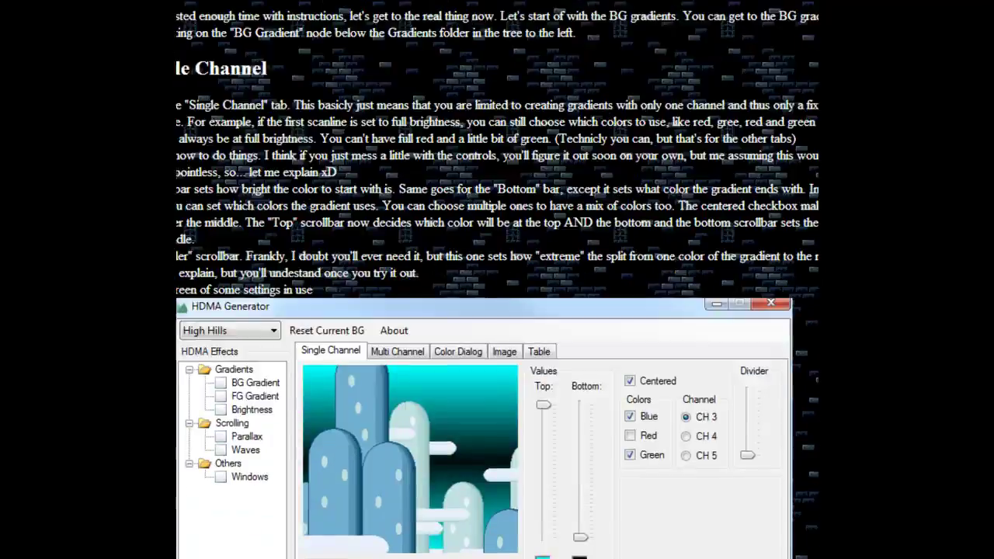
pyautogui.scroll(20, 497, 279)
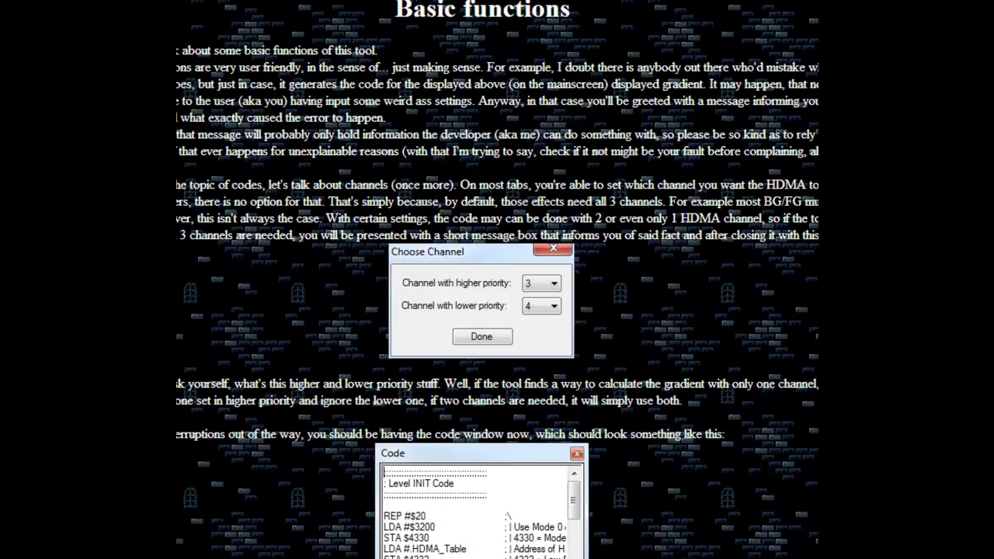
pyautogui.scroll(10, 497, 280)
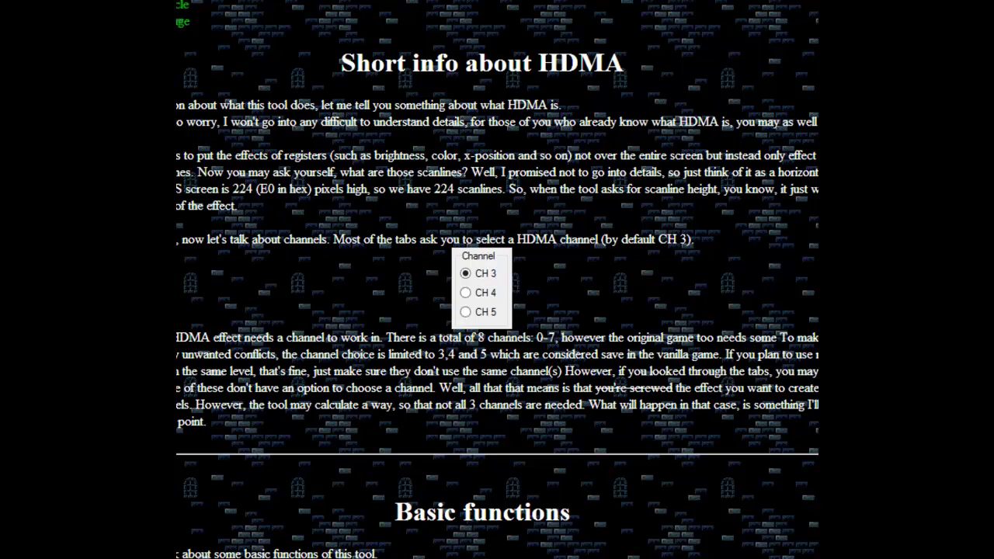
# Switch back to Effect Tool, showing its Gradients, Scrolling and Others effect list.
pyautogui.hotkey('alt', 'Tab')
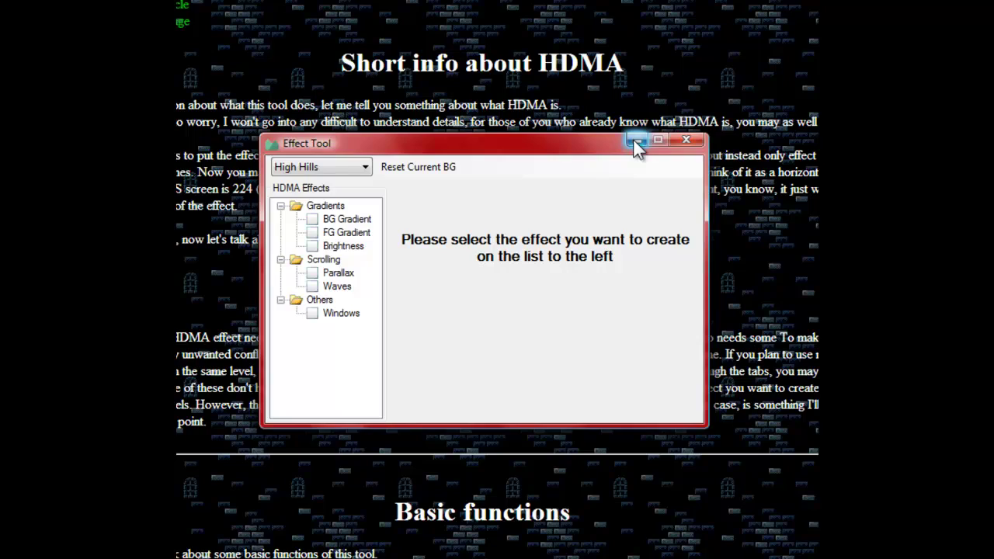
# Minimize Effect Tool and scroll the readme to the xkas/asar patch saving section.
pyautogui.click(635, 139)
pyautogui.scroll(-5, 497, 279)
pyautogui.scroll(-12, 497, 279)
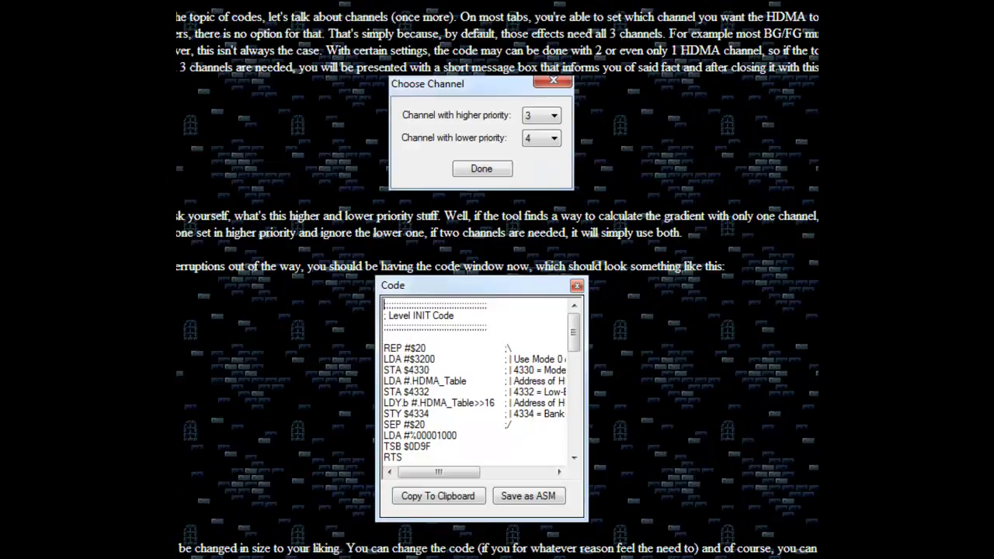
pyautogui.scroll(-1, 497, 280)
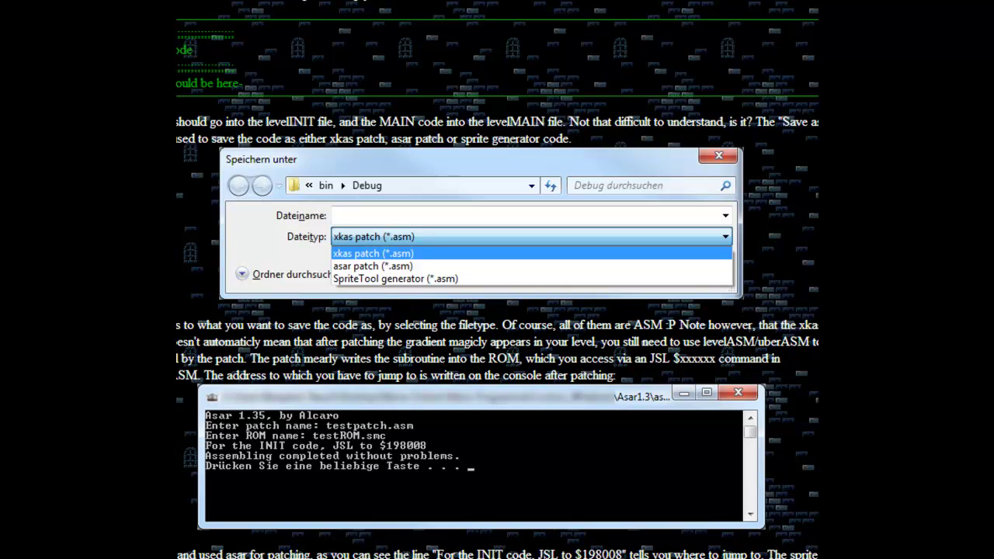
pyautogui.scroll(-9, 497, 280)
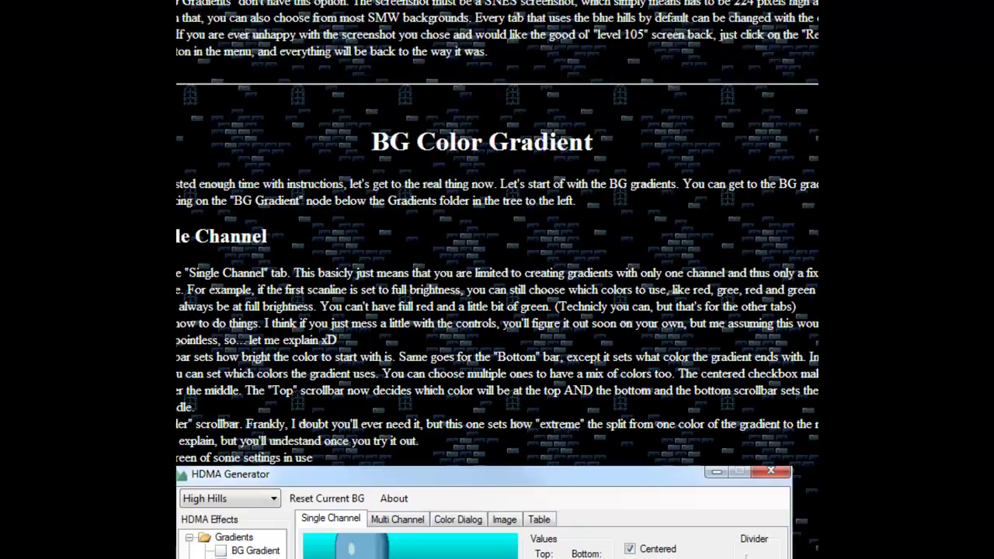
pyautogui.scroll(-2, 566, 211)
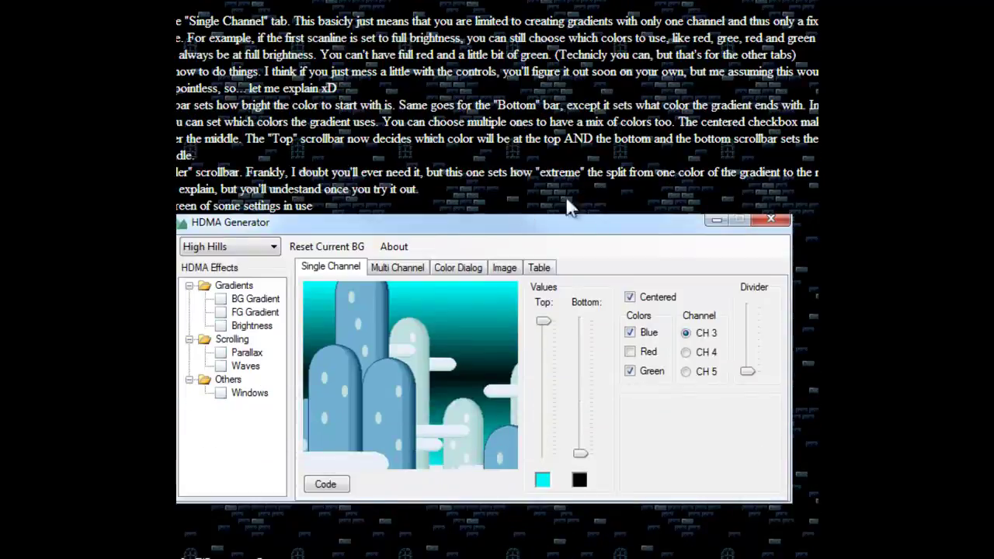
pyautogui.scroll(4, 566, 211)
pyautogui.scroll(6, 288, 388)
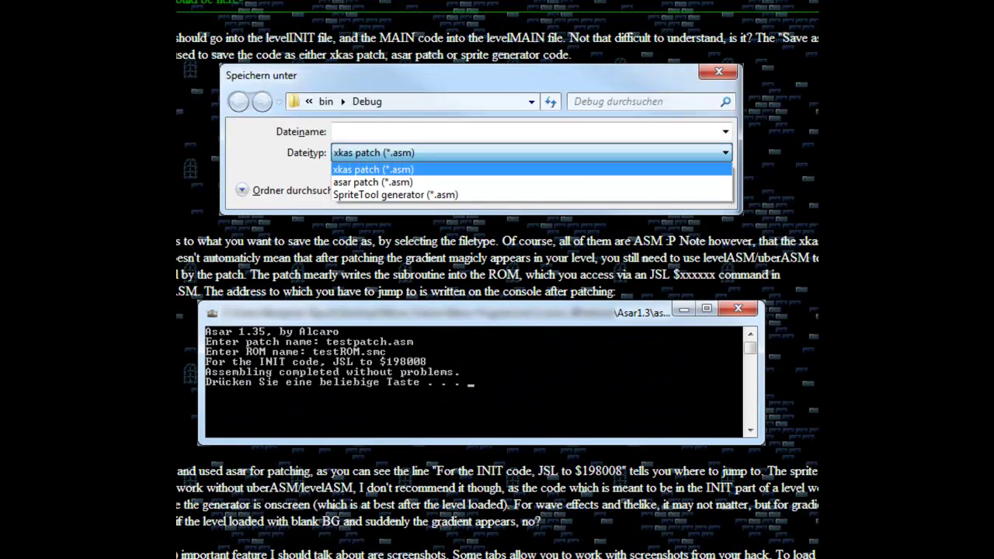
# Open BG Gradient and try red and blue colours with adjusted top and bottom brightness.
pyautogui.hotkey('alt', 'Tab')
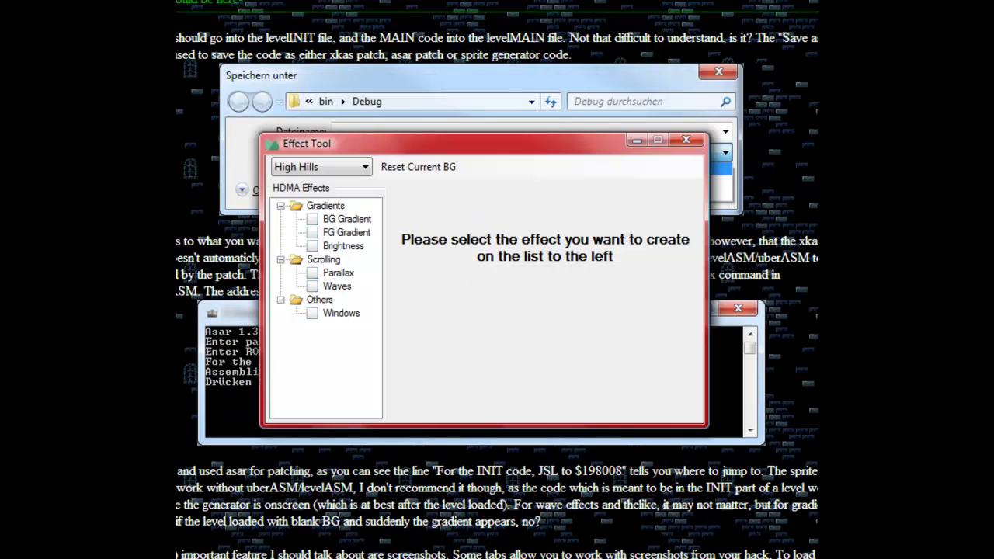
pyautogui.click(346, 219)
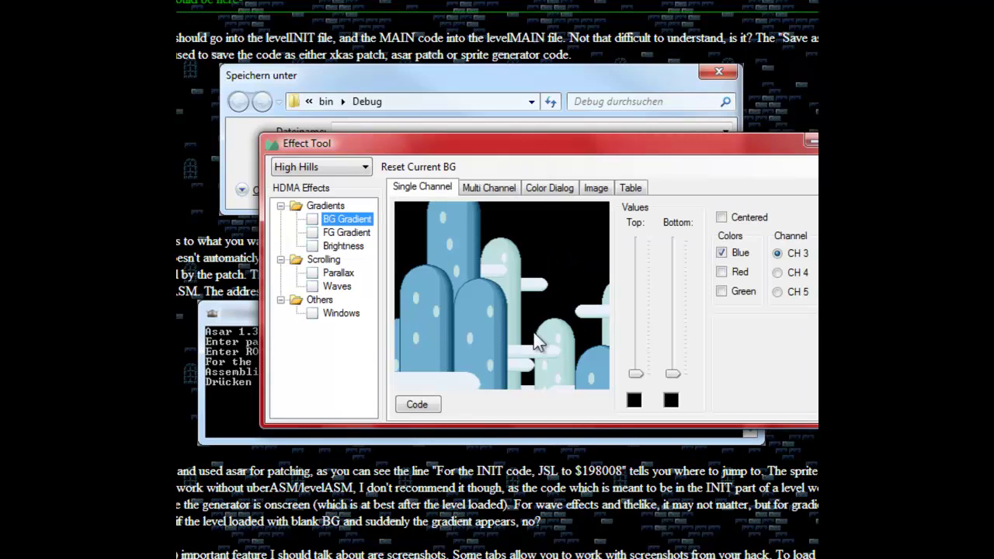
pyautogui.click(721, 272)
pyautogui.click(721, 272)
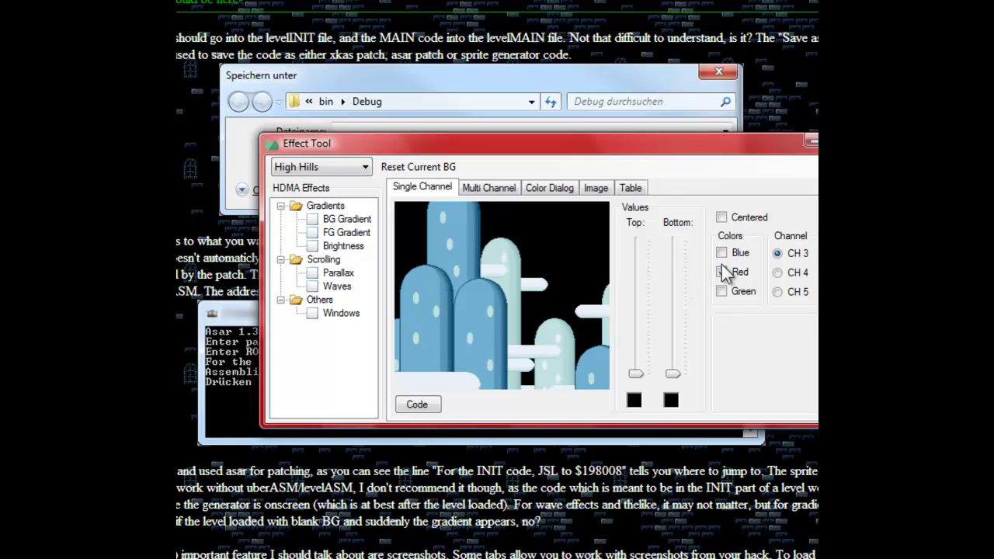
pyautogui.click(722, 272)
pyautogui.moveTo(637, 377); pyautogui.dragTo(649, 275)
pyautogui.click(721, 252)
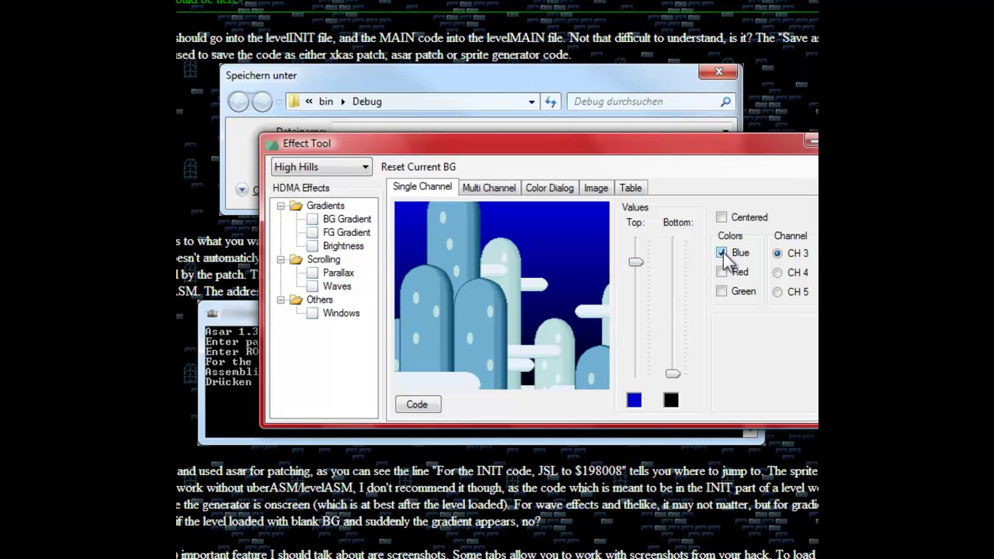
pyautogui.moveTo(635, 262); pyautogui.dragTo(635, 240)
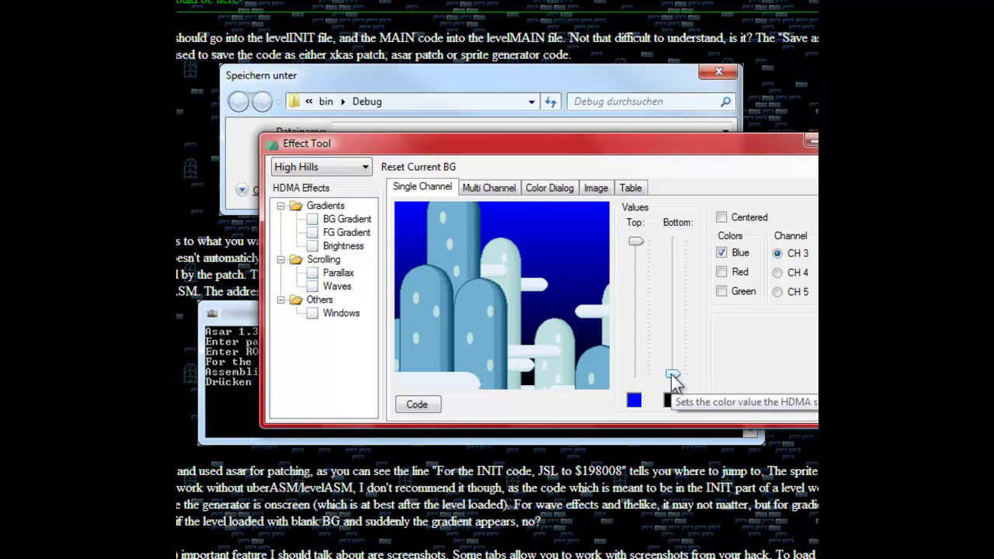
pyautogui.moveTo(673, 375)
pyautogui.mouseDown()
pyautogui.moveTo(677, 306)
pyautogui.moveTo(675, 381)
pyautogui.mouseUp()
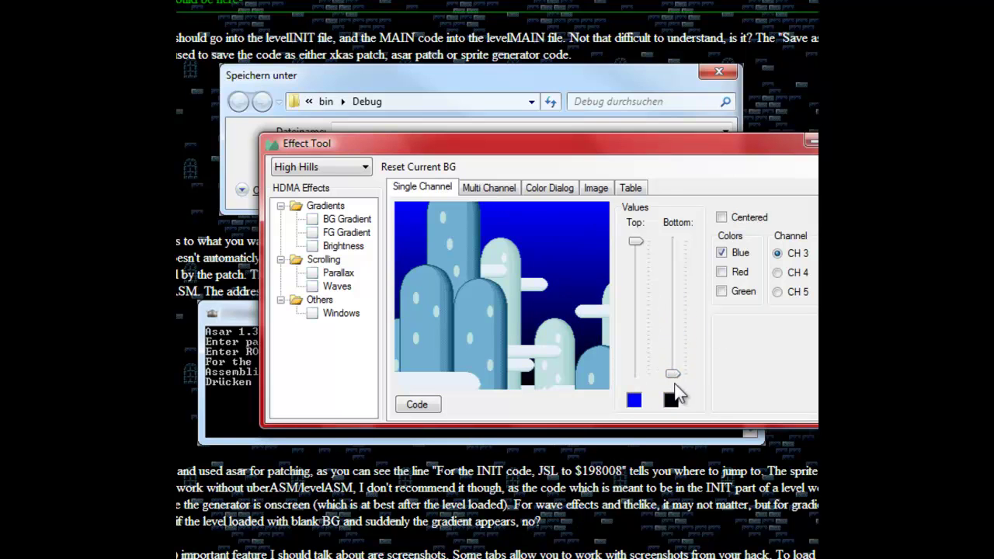
# Make the gradient green only, on channel 3, with Centered mirroring enabled.
pyautogui.click(721, 253)
pyautogui.click(721, 272)
pyautogui.click(722, 271)
pyautogui.click(721, 291)
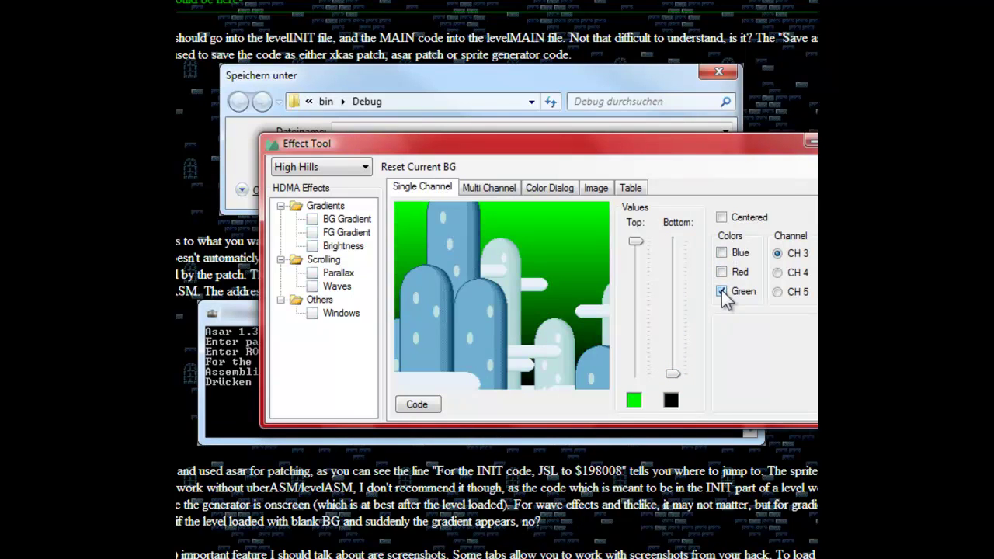
pyautogui.click(777, 271)
pyautogui.click(777, 254)
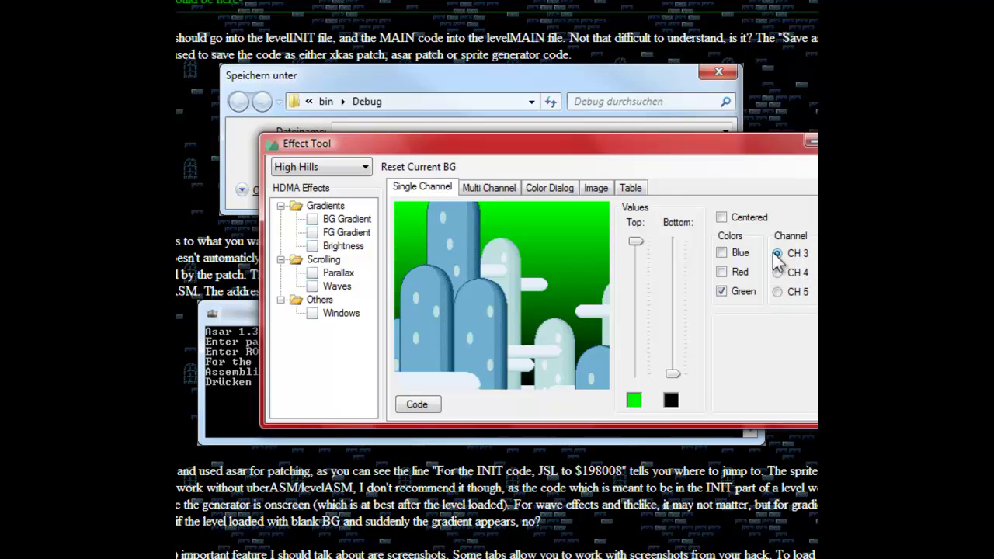
pyautogui.click(722, 218)
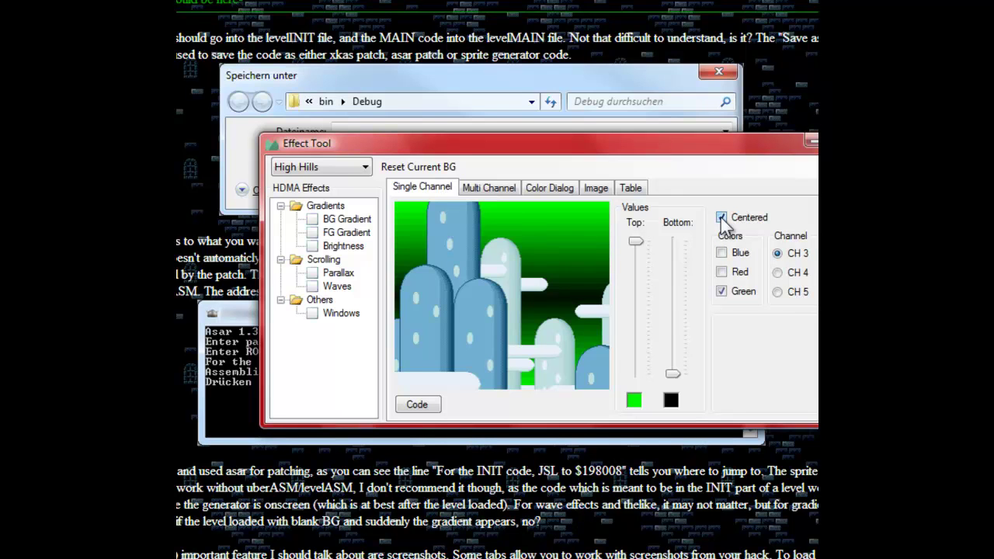
# Turn off Centered and try a dimmed yellow gradient with adjusted top and bottom brightness.
pyautogui.click(721, 217)
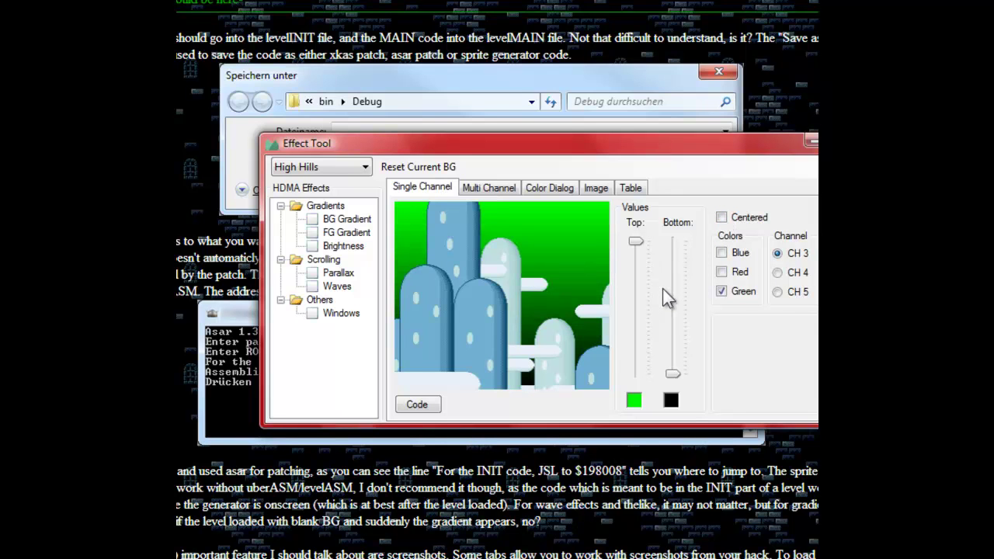
pyautogui.click(722, 271)
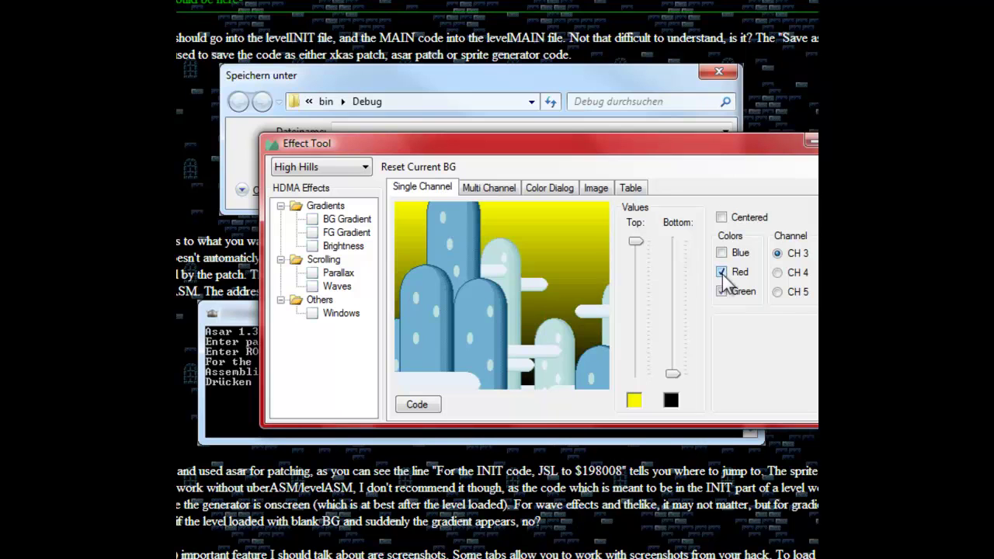
pyautogui.moveTo(674, 376); pyautogui.dragTo(672, 364)
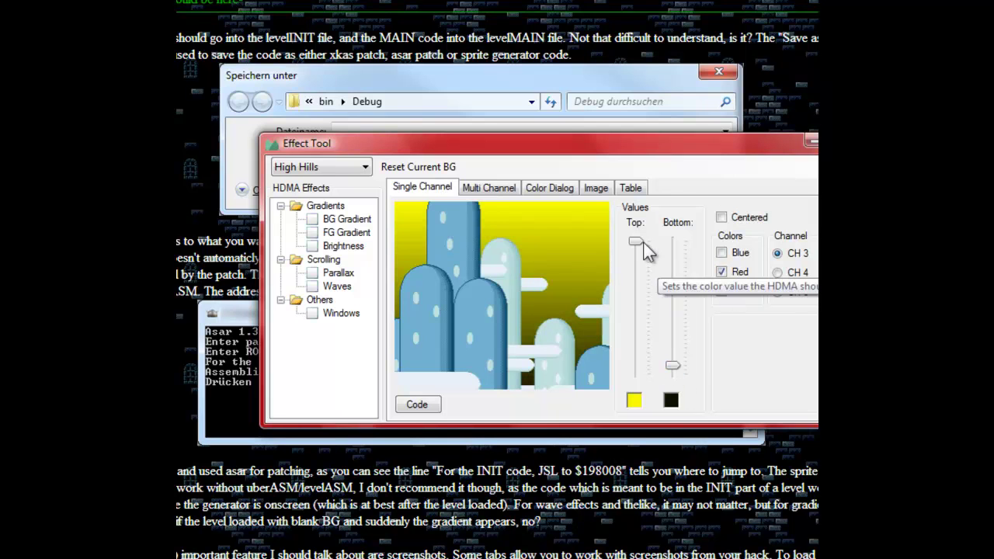
pyautogui.moveTo(635, 243); pyautogui.dragTo(636, 276)
pyautogui.moveTo(672, 365); pyautogui.dragTo(673, 375)
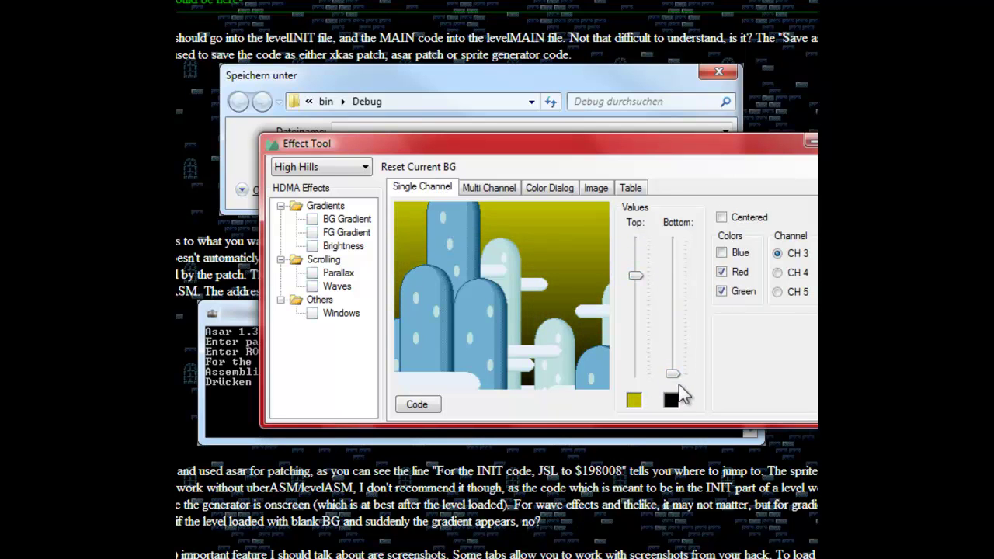
# Cycle through grey and magenta to a red gradient fading to dark red, then open Multi Channel.
pyautogui.click(722, 253)
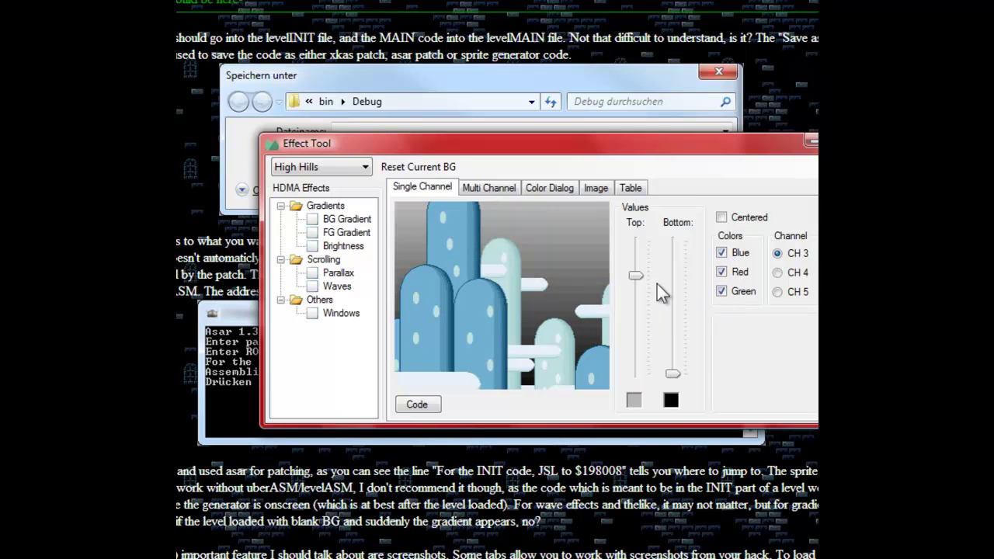
pyautogui.moveTo(635, 275)
pyautogui.mouseDown()
pyautogui.moveTo(642, 251)
pyautogui.moveTo(639, 300)
pyautogui.moveTo(637, 279)
pyautogui.mouseUp()
pyautogui.click(731, 294)
pyautogui.click(721, 253)
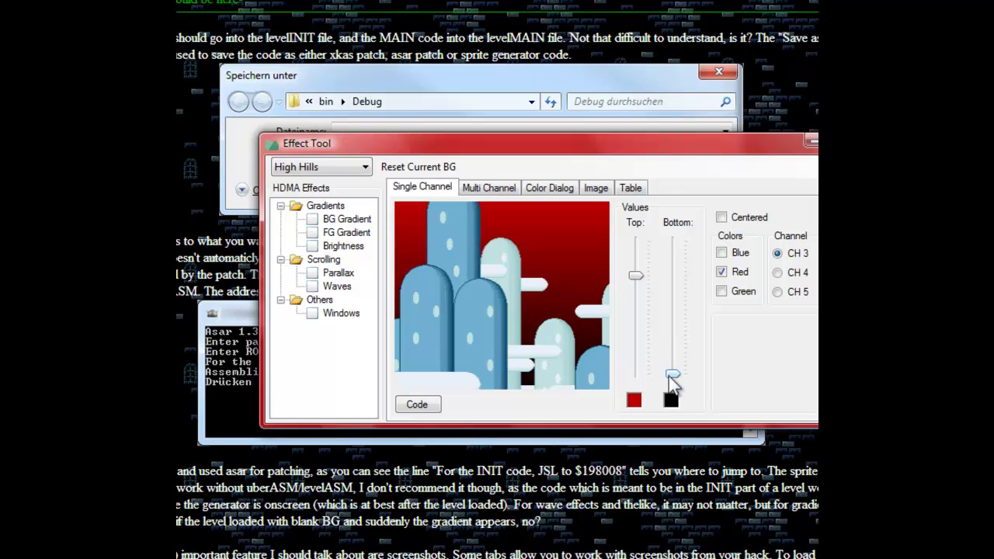
pyautogui.moveTo(672, 374); pyautogui.dragTo(673, 340)
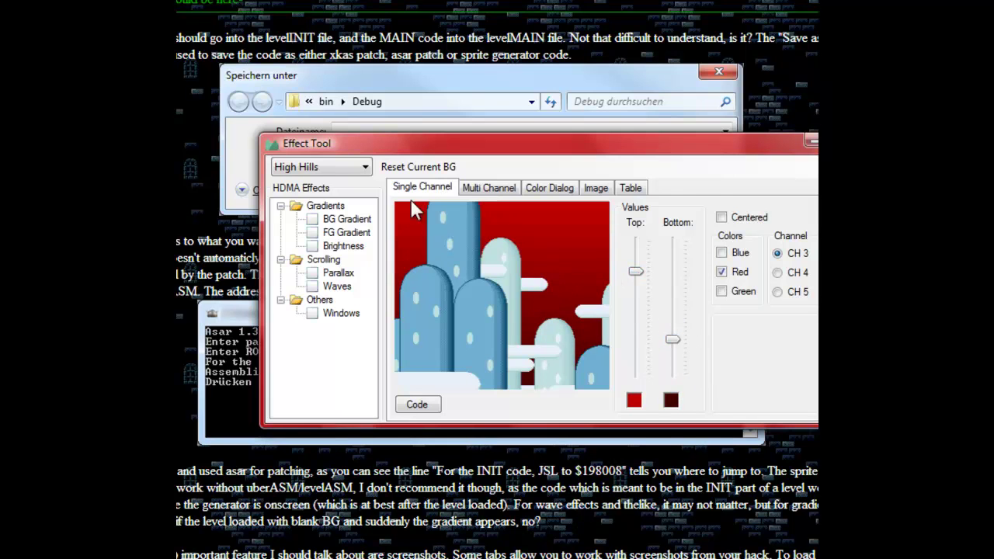
pyautogui.click(488, 188)
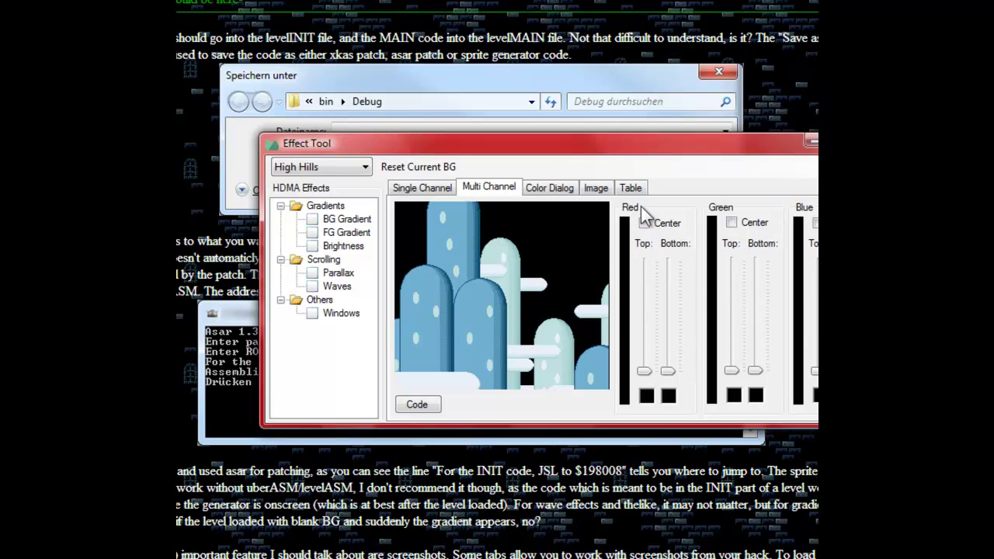
# Add red and green at top and bottom and reduce top blue for a peach-to-lavender sky.
pyautogui.moveTo(643, 371); pyautogui.dragTo(643, 282)
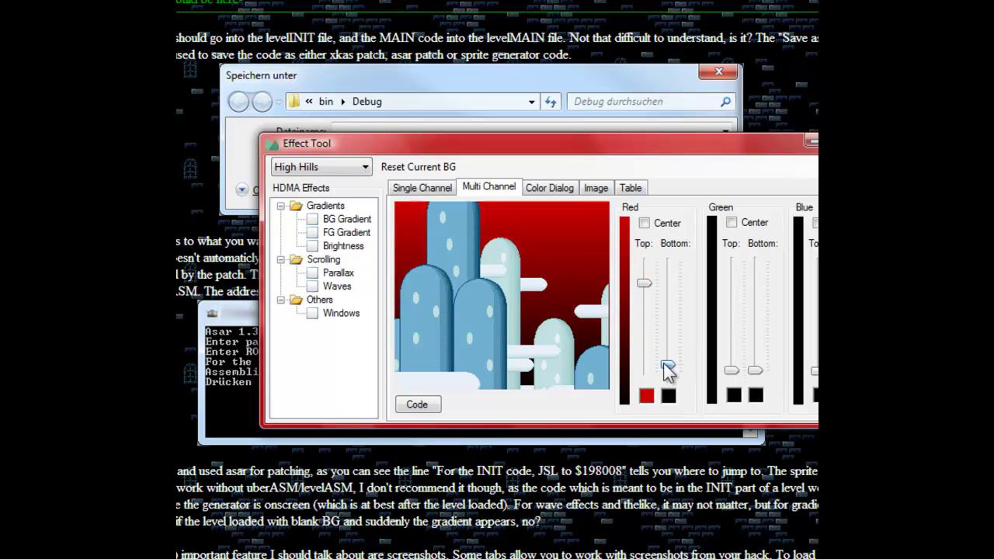
pyautogui.moveTo(664, 362); pyautogui.dragTo(664, 351)
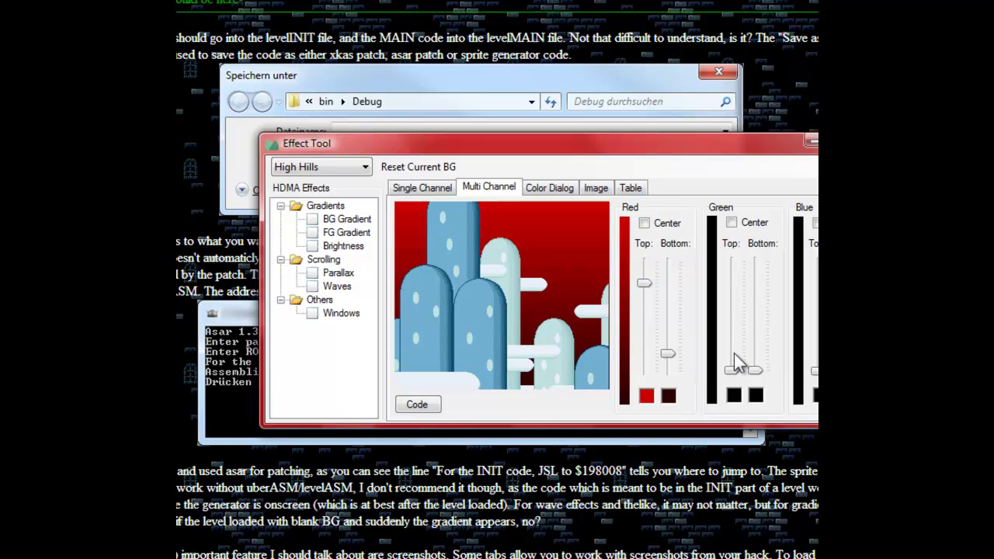
pyautogui.moveTo(734, 354); pyautogui.dragTo(741, 315)
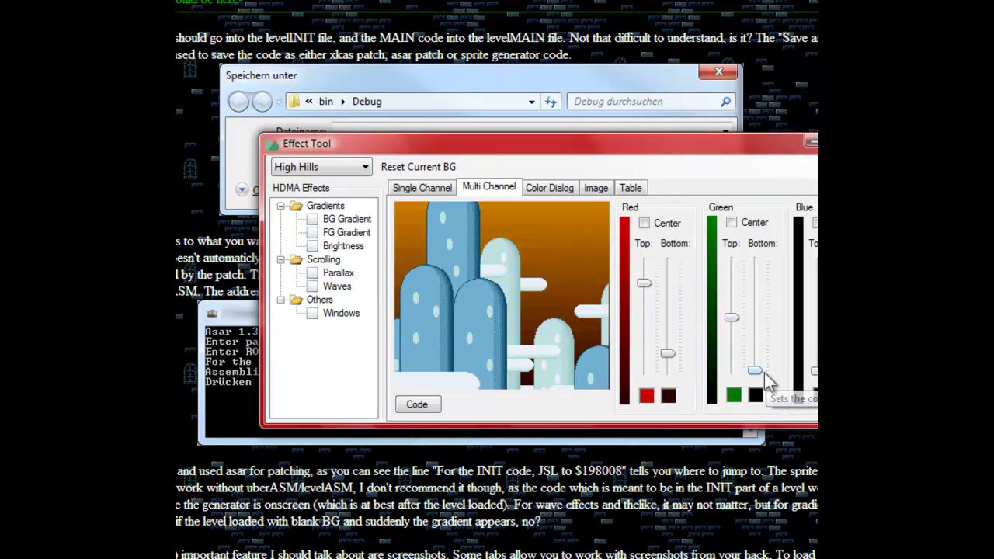
pyautogui.moveTo(755, 372); pyautogui.dragTo(814, 322)
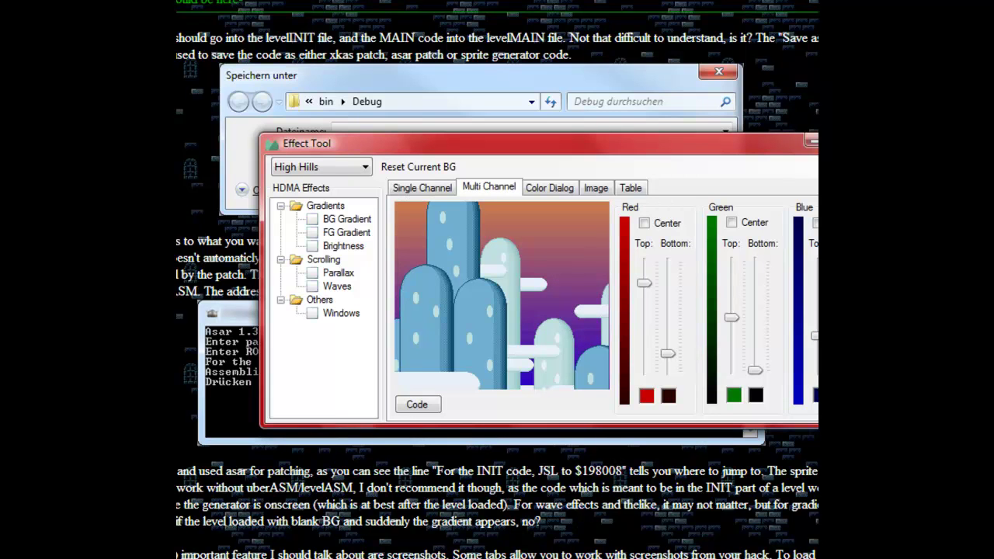
pyautogui.moveTo(645, 283); pyautogui.dragTo(645, 262)
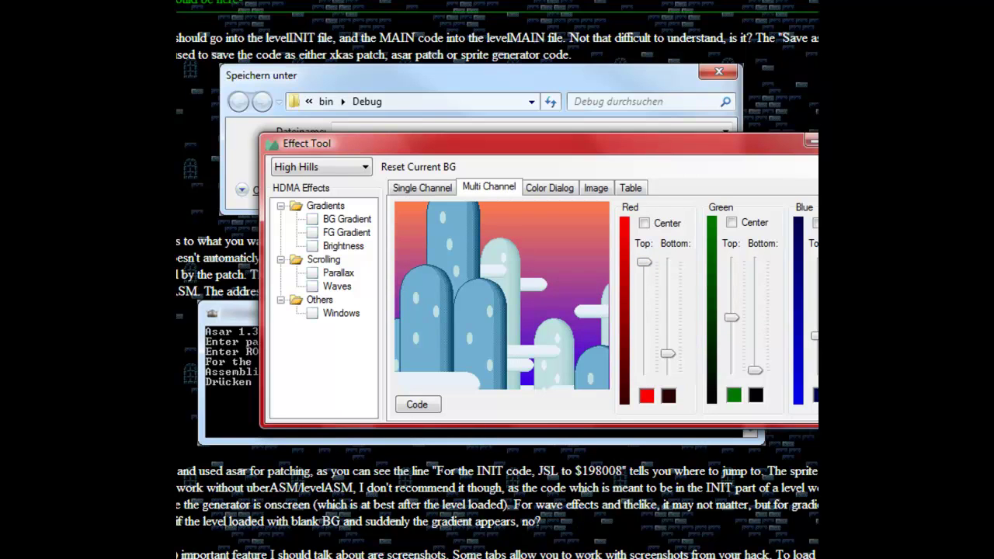
pyautogui.moveTo(815, 351); pyautogui.dragTo(816, 318)
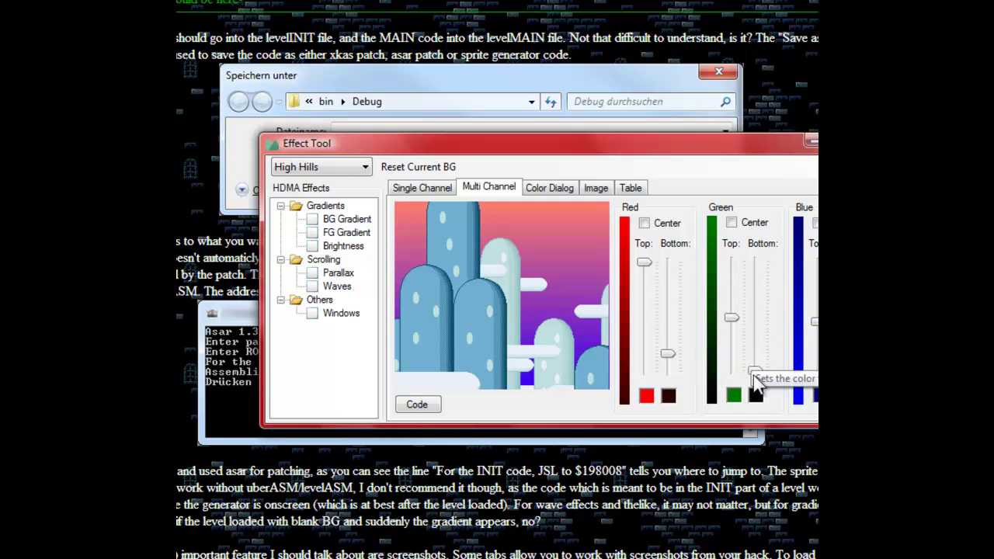
pyautogui.moveTo(755, 370); pyautogui.dragTo(731, 295)
pyautogui.moveTo(754, 342); pyautogui.dragTo(754, 334)
pyautogui.moveTo(732, 296); pyautogui.dragTo(732, 299)
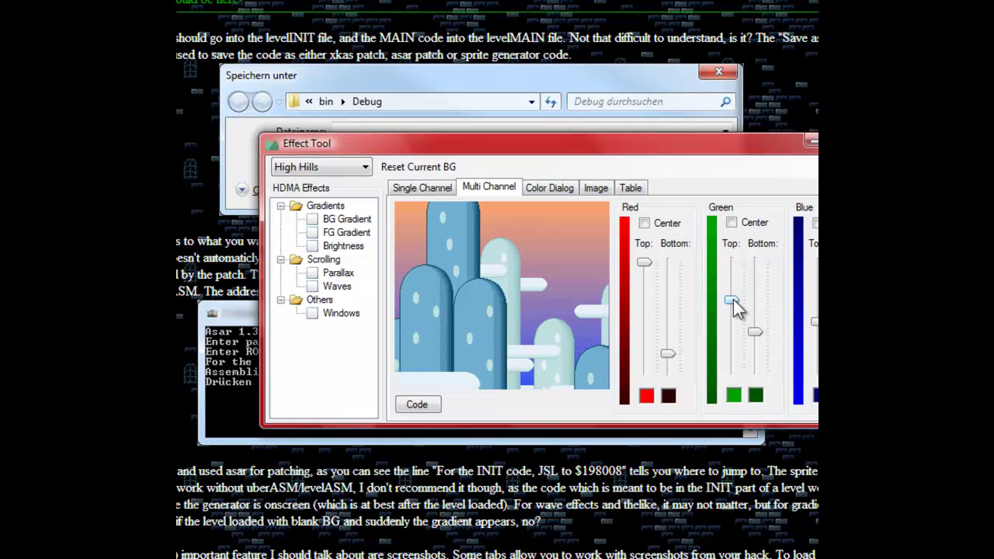
pyautogui.moveTo(755, 332); pyautogui.dragTo(754, 324)
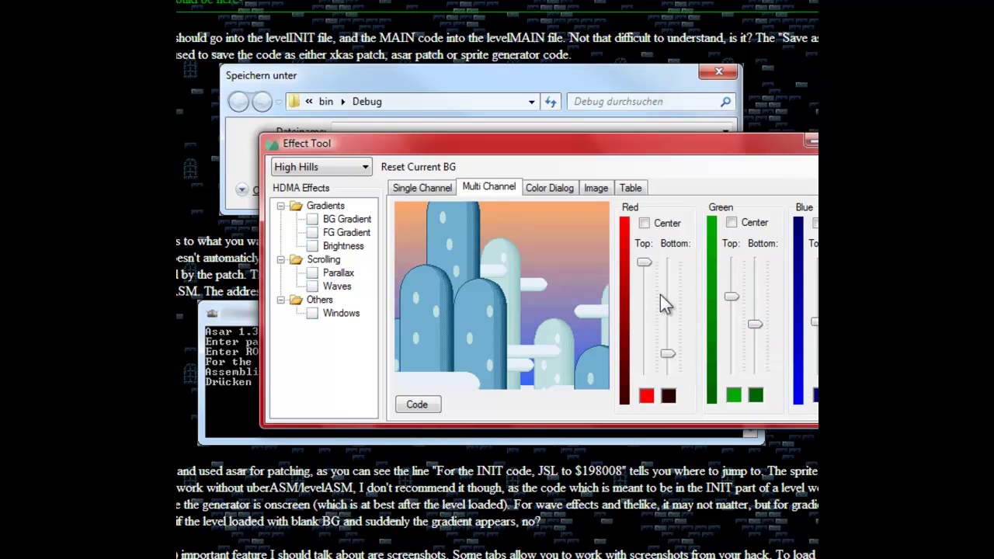
pyautogui.click(559, 187)
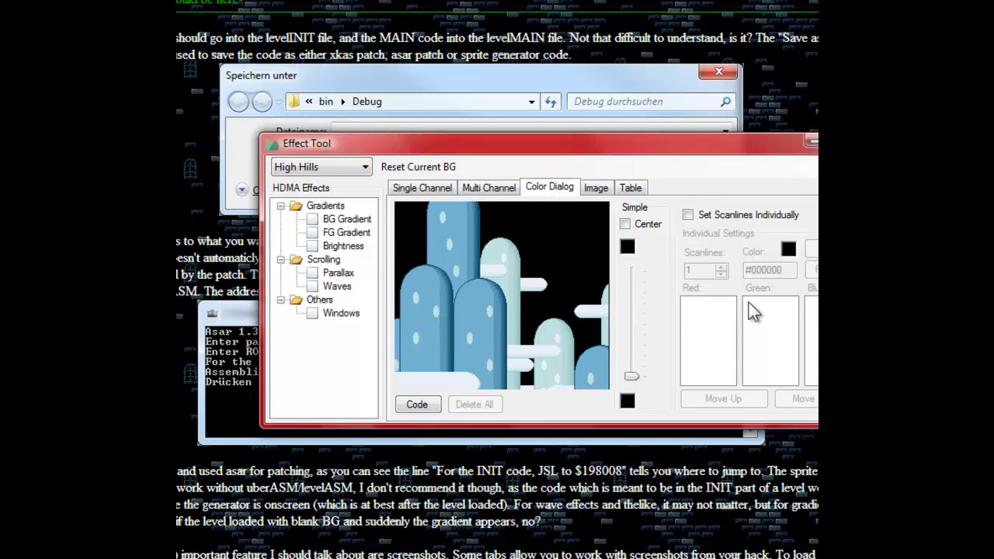
pyautogui.click(595, 188)
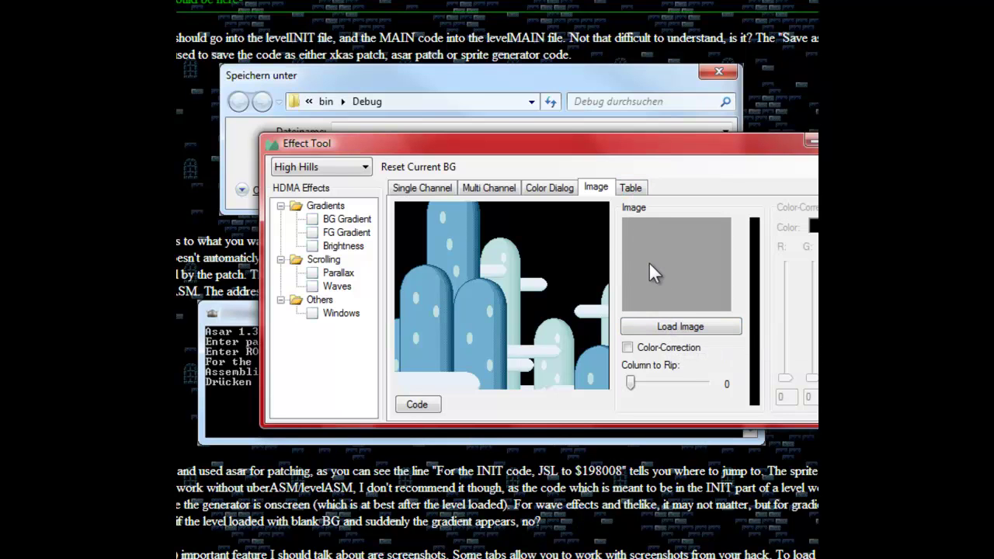
pyautogui.click(630, 190)
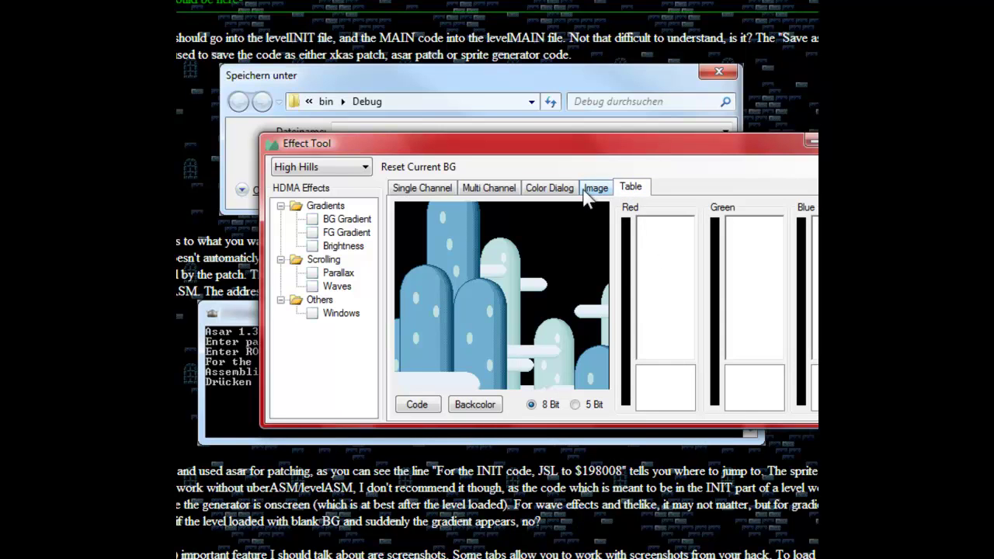
pyautogui.click(593, 193)
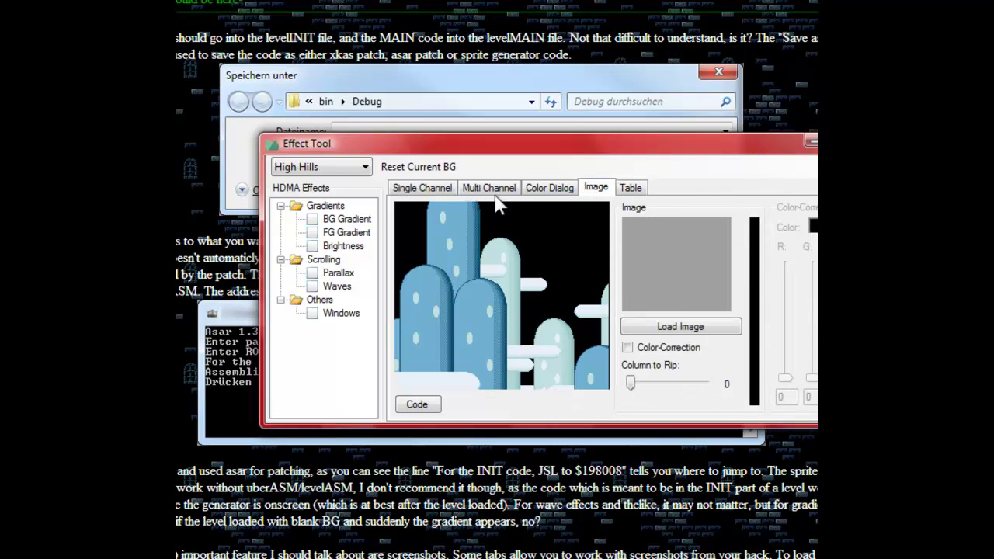
pyautogui.click(494, 194)
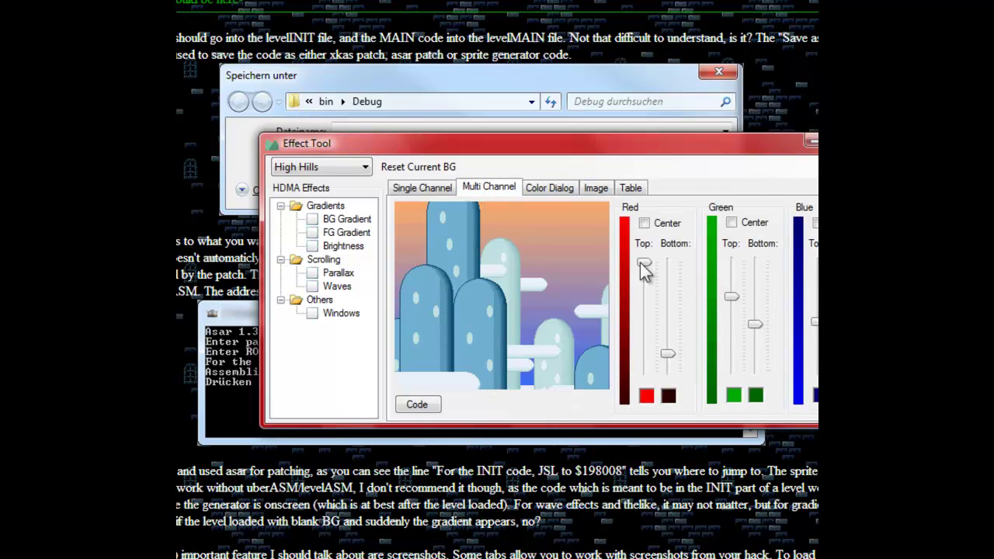
# Return to Single Channel, dismiss the Ctrl+L no-screenshot error, and open FG Gradient.
pyautogui.click(433, 192)
pyautogui.hotkey('ctrl', 'l')
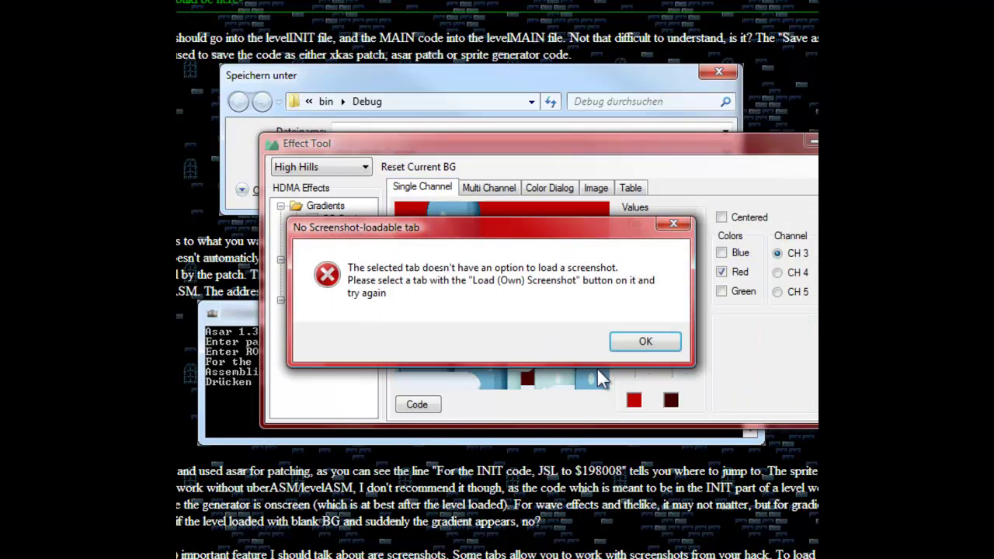
pyautogui.click(644, 346)
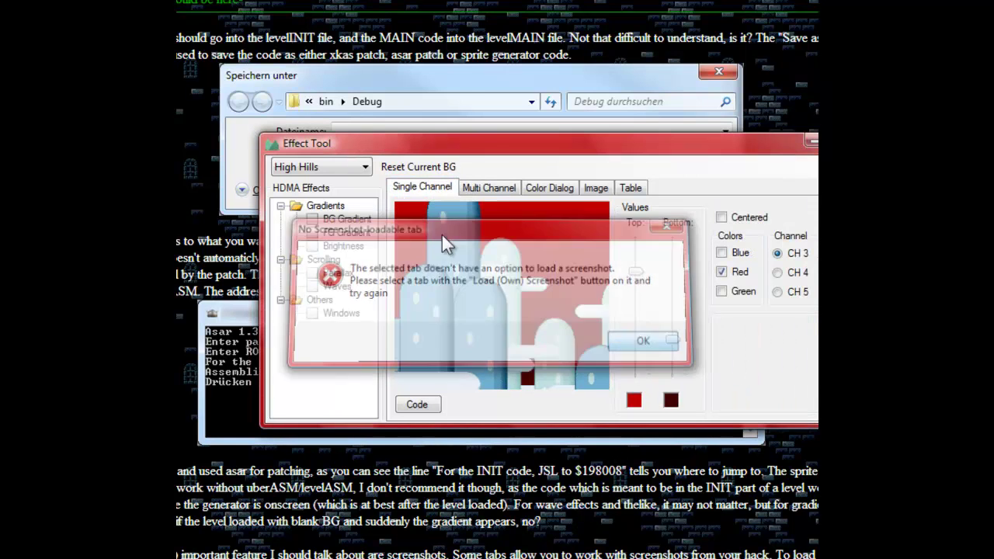
pyautogui.click(347, 232)
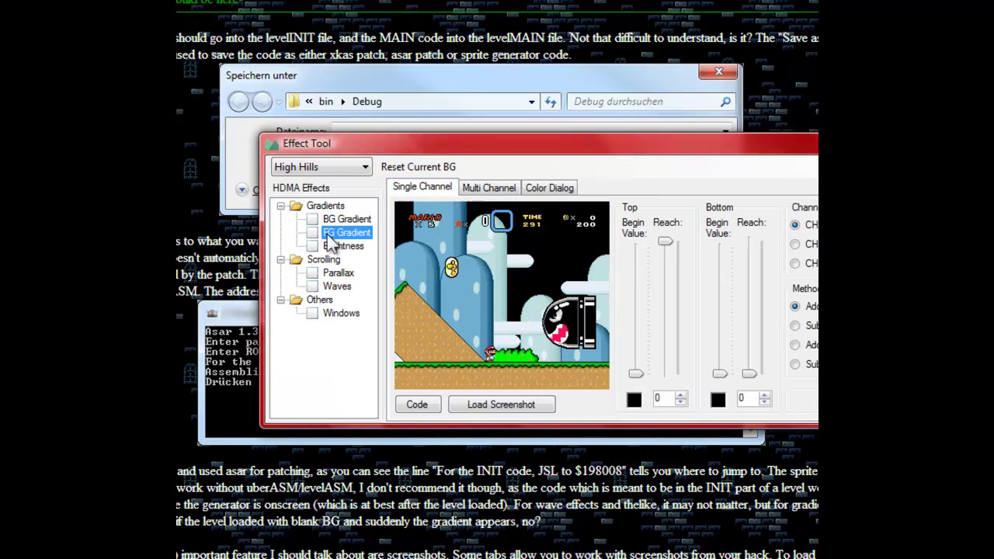
pyautogui.click(476, 188)
pyautogui.click(426, 189)
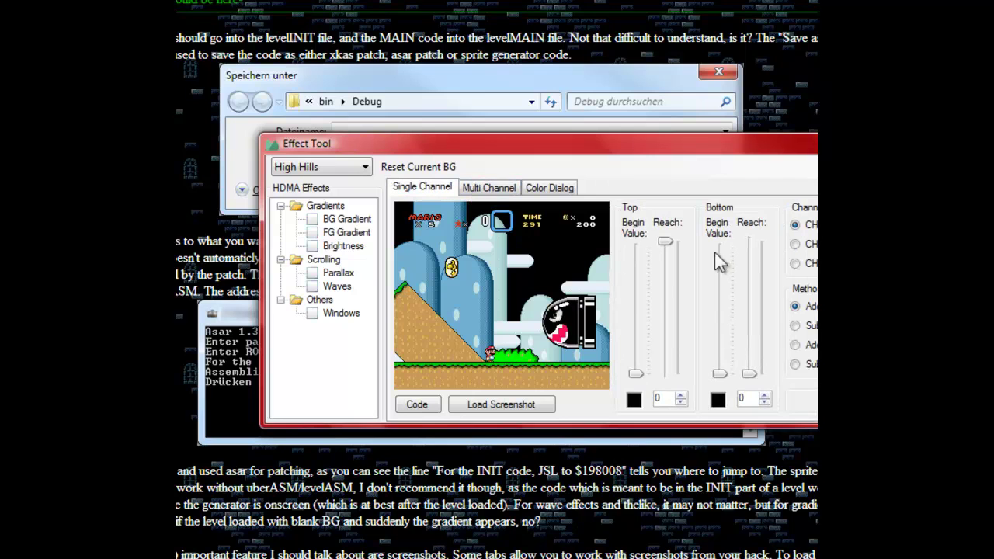
# Tint the top of the screenshot and adjust the top and bottom fade reaches.
pyautogui.moveTo(635, 375); pyautogui.dragTo(667, 336)
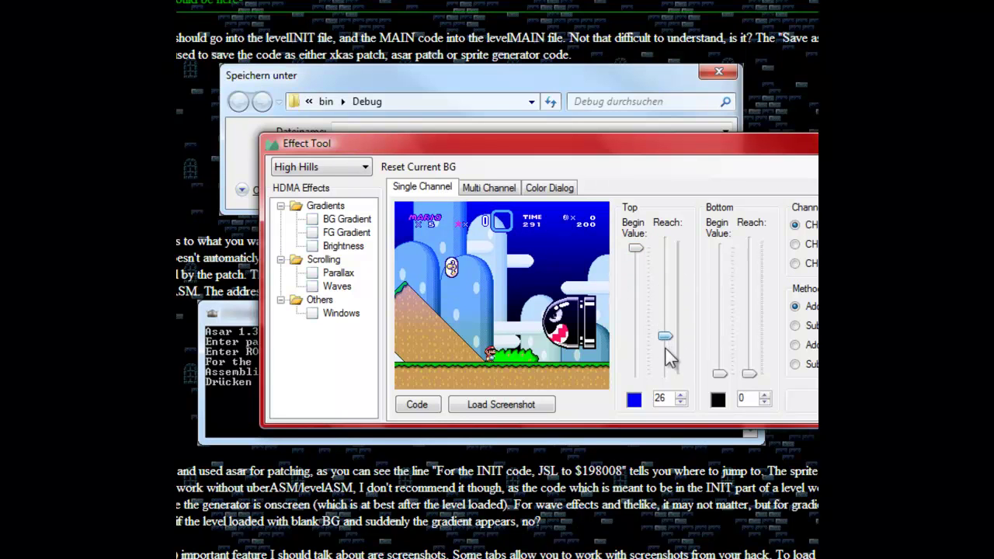
pyautogui.moveTo(670, 375); pyautogui.dragTo(668, 313)
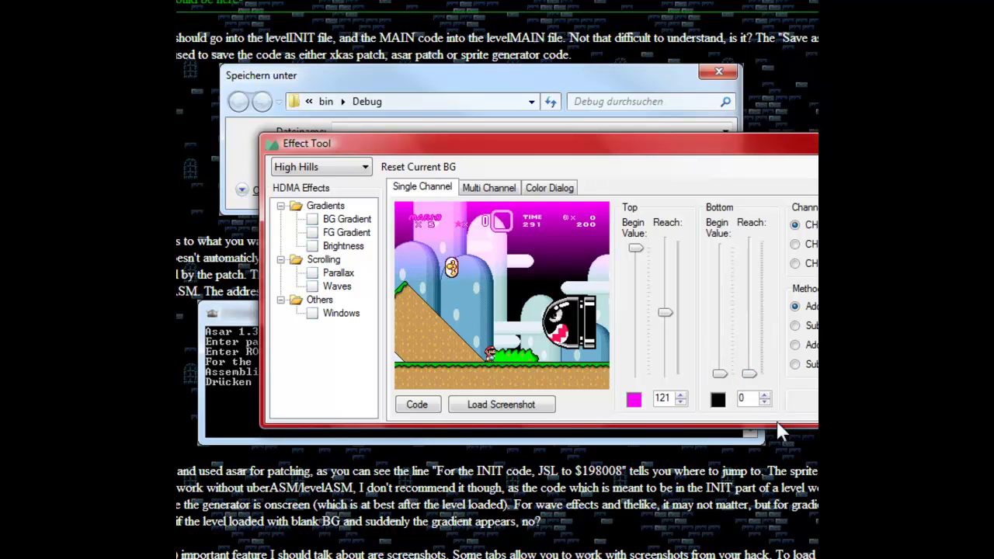
pyautogui.moveTo(749, 373)
pyautogui.mouseDown()
pyautogui.moveTo(749, 230)
pyautogui.moveTo(748, 388)
pyautogui.mouseUp()
# On Multi Channel bottom colours, set red to full and give green a starting value and reach.
pyautogui.click(489, 188)
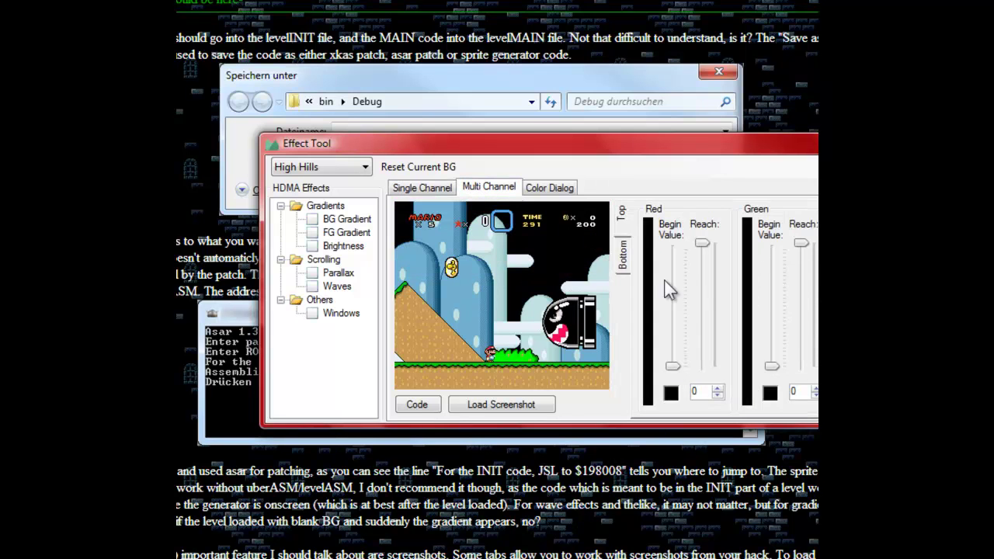
pyautogui.click(622, 256)
pyautogui.moveTo(673, 367); pyautogui.dragTo(703, 275)
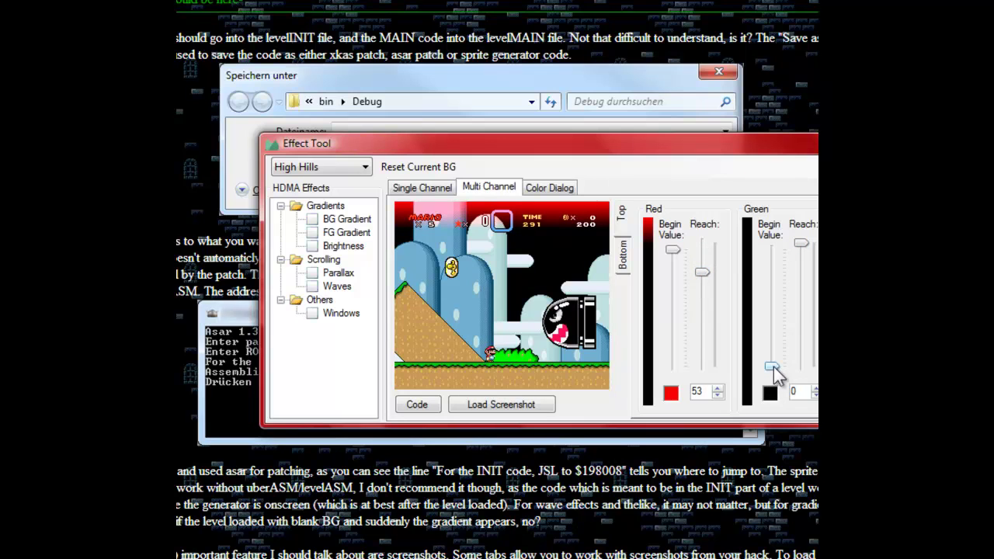
pyautogui.moveTo(771, 368); pyautogui.dragTo(771, 313)
pyautogui.moveTo(802, 243); pyautogui.dragTo(803, 310)
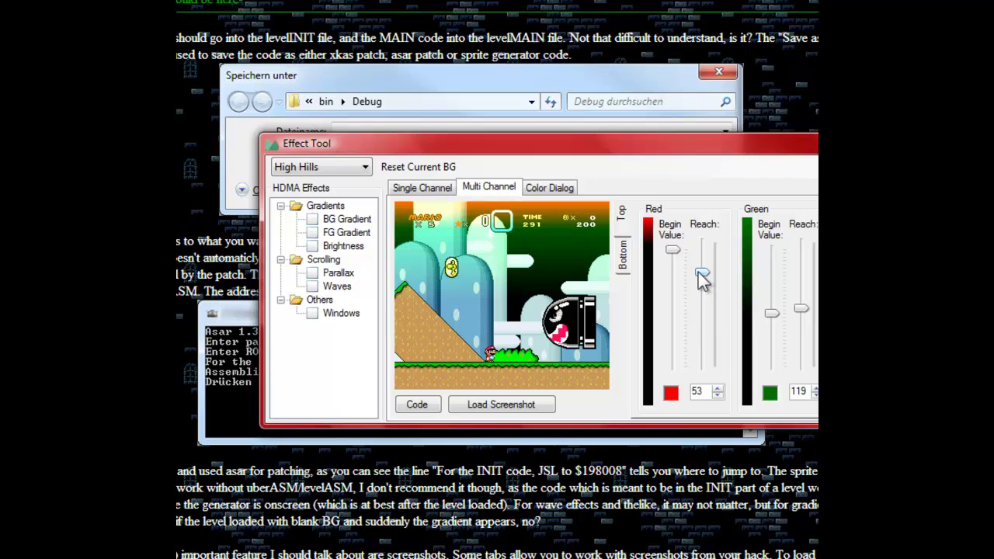
# Tune red reach (90, 154, then 91) and green start 177, ending with green reach 210.
pyautogui.moveTo(703, 274); pyautogui.dragTo(702, 294)
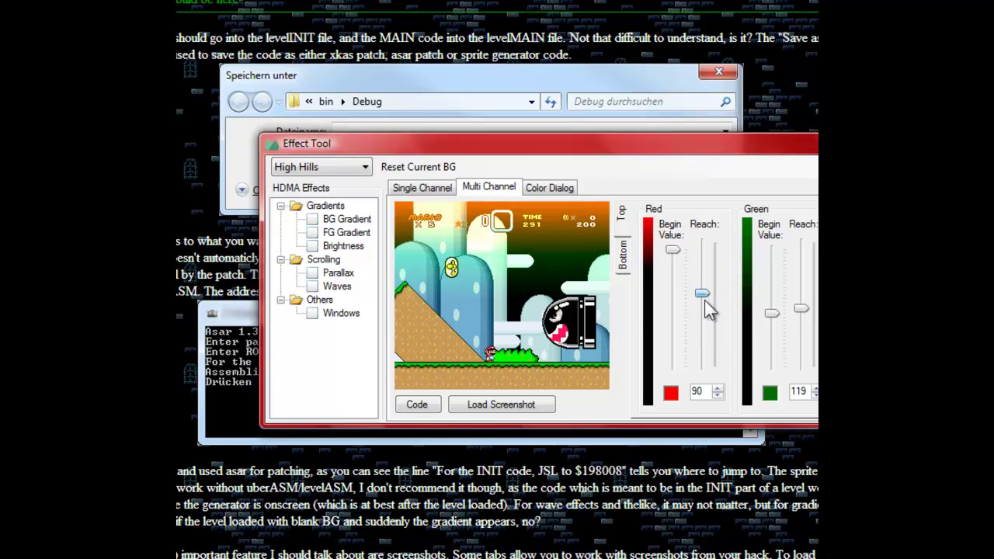
pyautogui.click(704, 328)
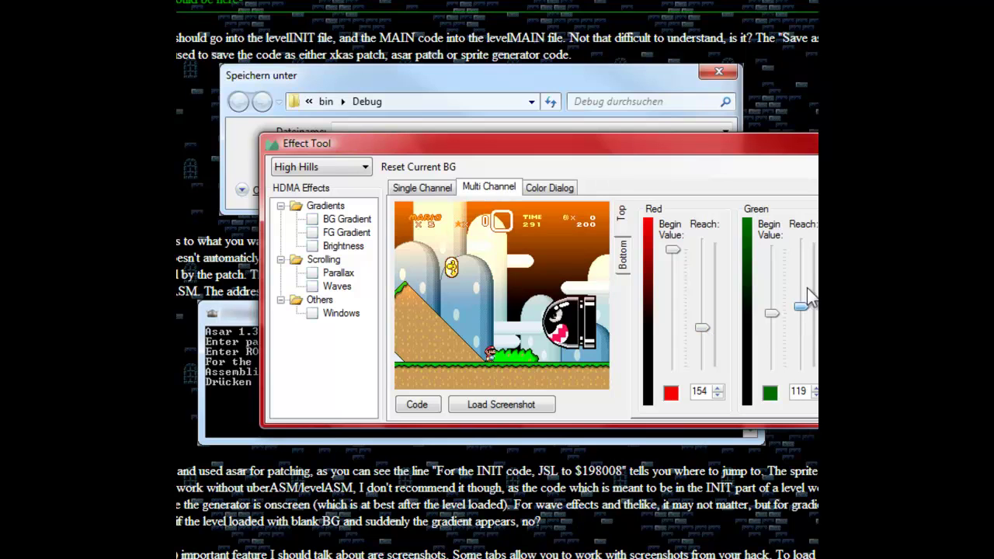
pyautogui.click(801, 339)
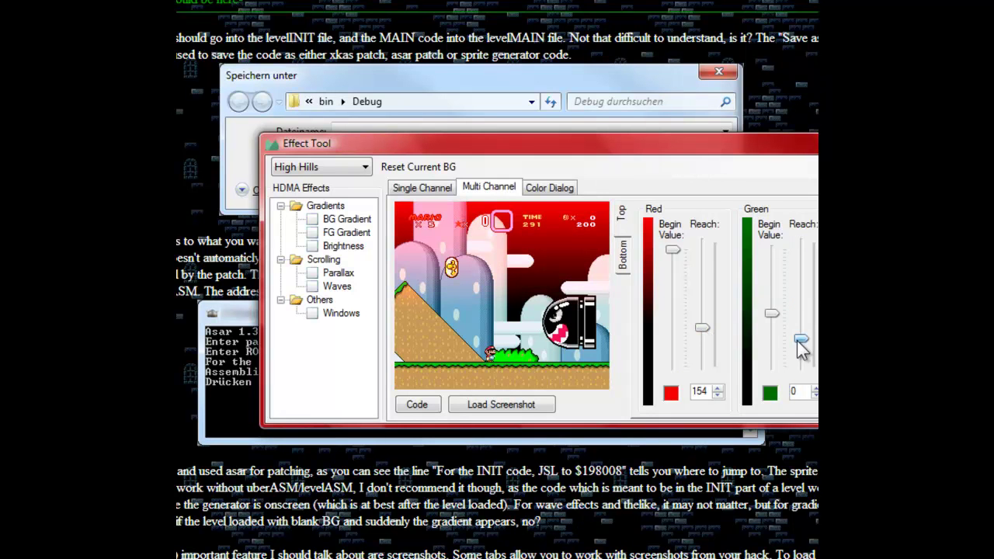
pyautogui.click(775, 272)
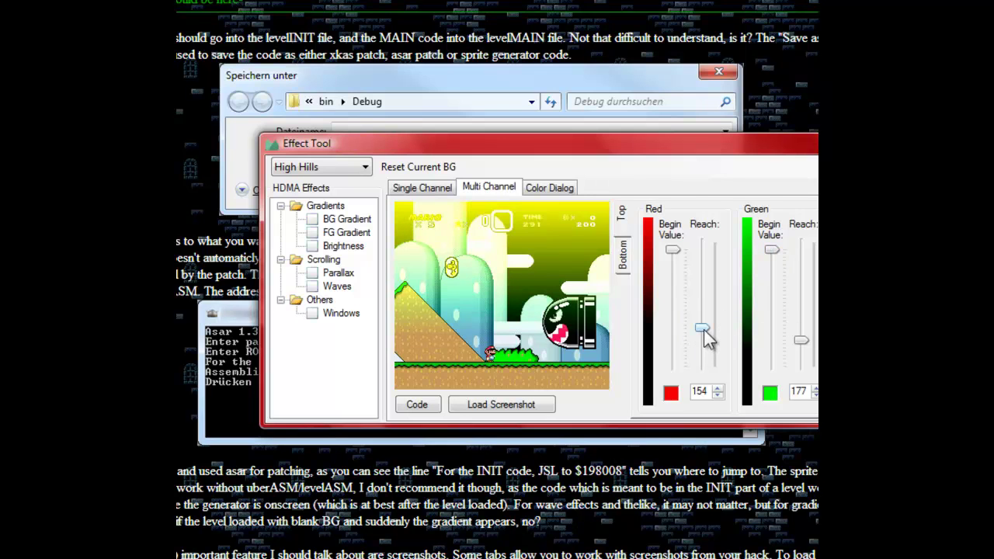
pyautogui.click(705, 288)
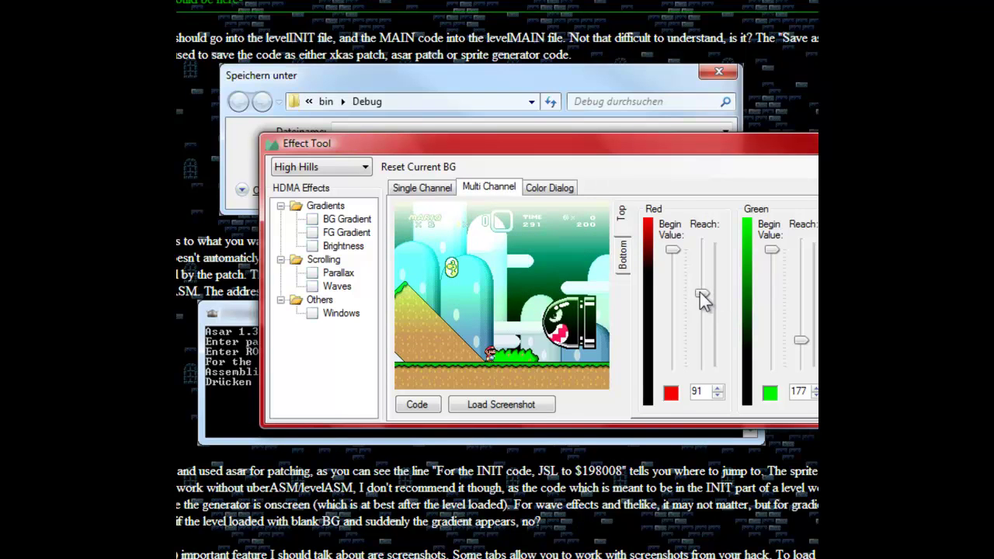
pyautogui.moveTo(700, 292); pyautogui.dragTo(701, 276)
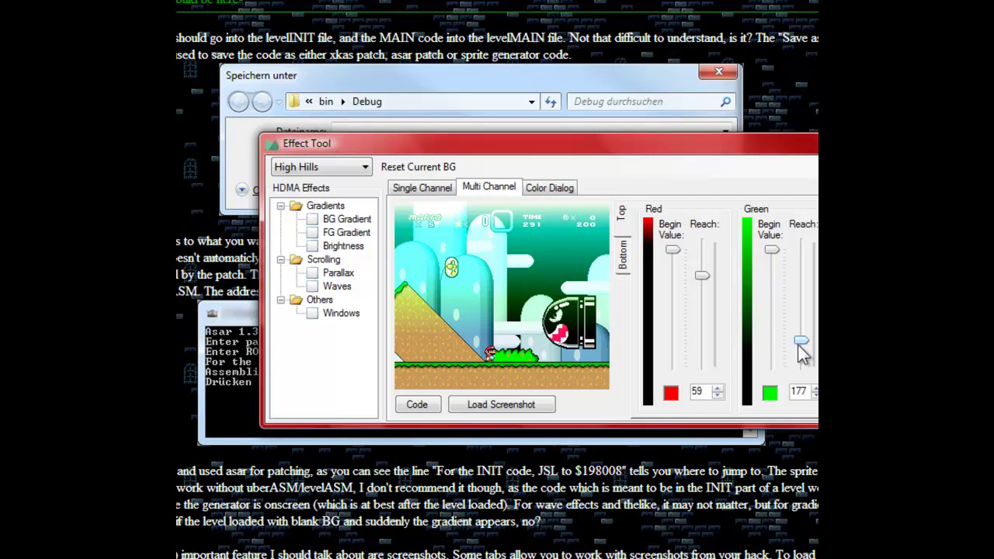
pyautogui.click(803, 363)
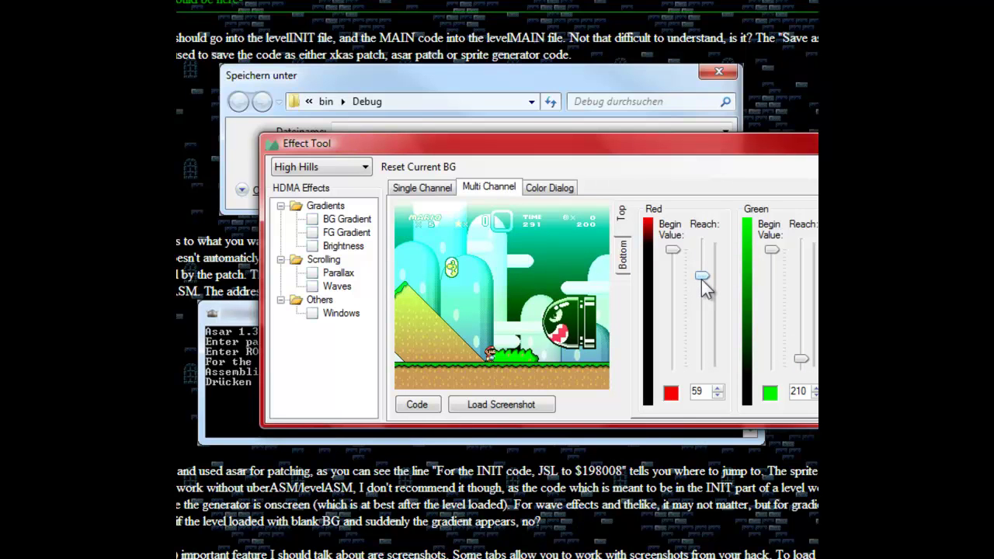
pyautogui.click(420, 402)
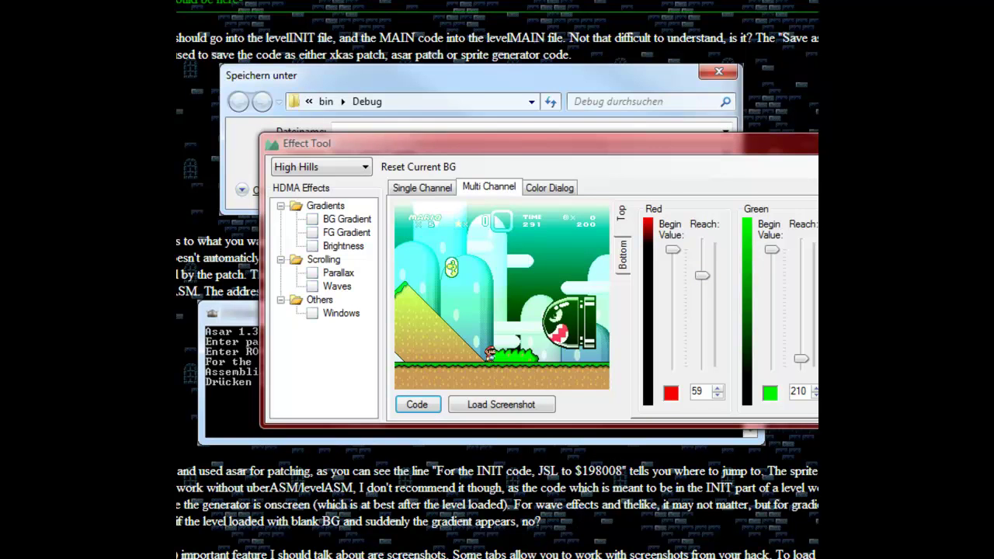
pyautogui.moveTo(564, 155); pyautogui.dragTo(587, 163)
pyautogui.scroll(-2, 570, 281)
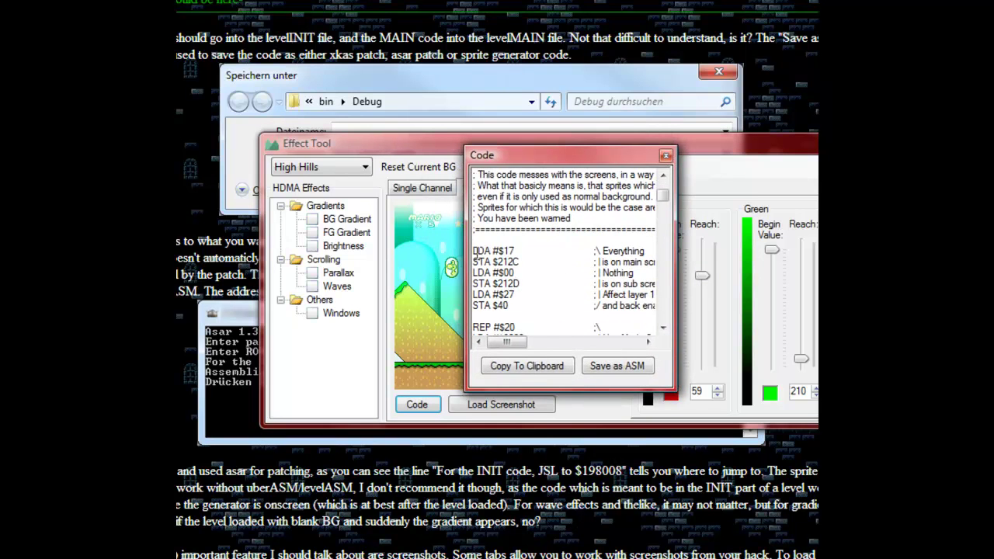
pyautogui.scroll(2, 491, 246)
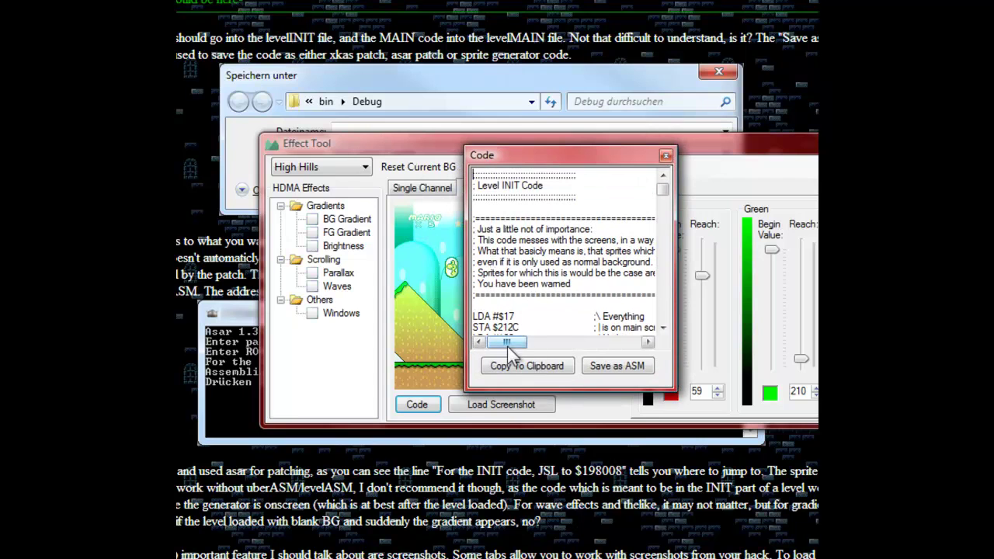
pyautogui.moveTo(507, 346); pyautogui.dragTo(487, 338)
pyautogui.moveTo(479, 250); pyautogui.dragTo(635, 284)
pyautogui.click(572, 293)
pyautogui.moveTo(518, 350); pyautogui.dragTo(508, 348)
pyautogui.scroll(-3, 561, 285)
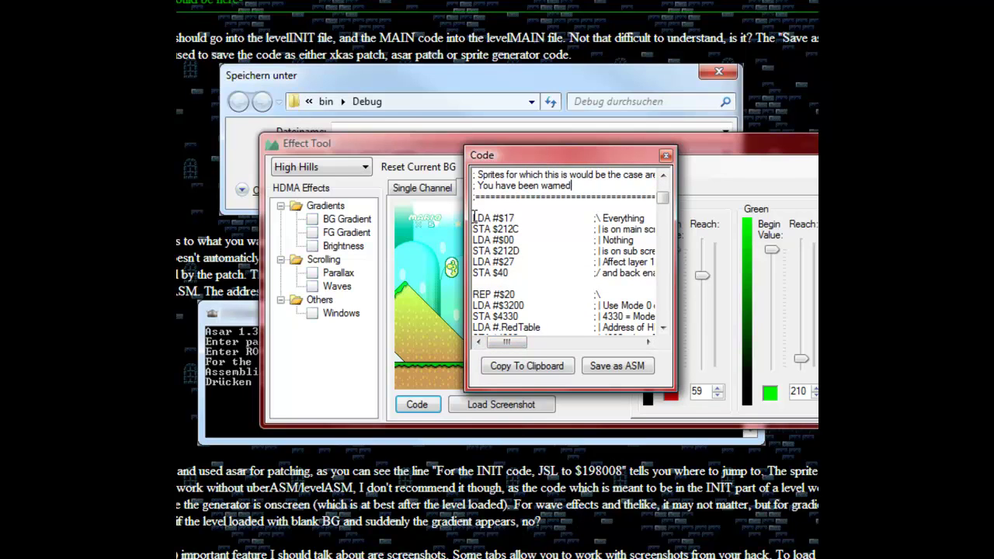
pyautogui.moveTo(474, 217); pyautogui.dragTo(548, 299)
pyautogui.click(549, 284)
pyautogui.scroll(3, 550, 285)
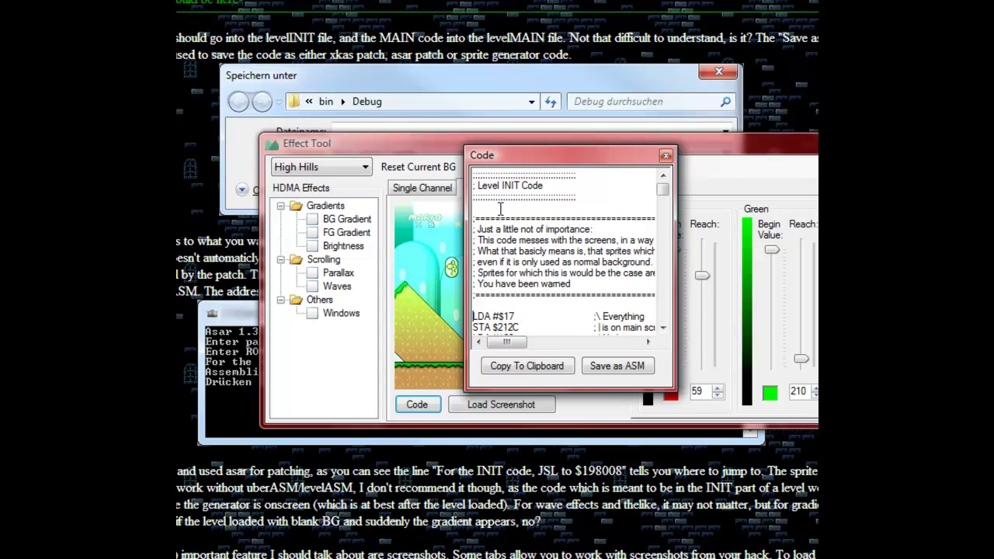
pyautogui.scroll(-3, 500, 208)
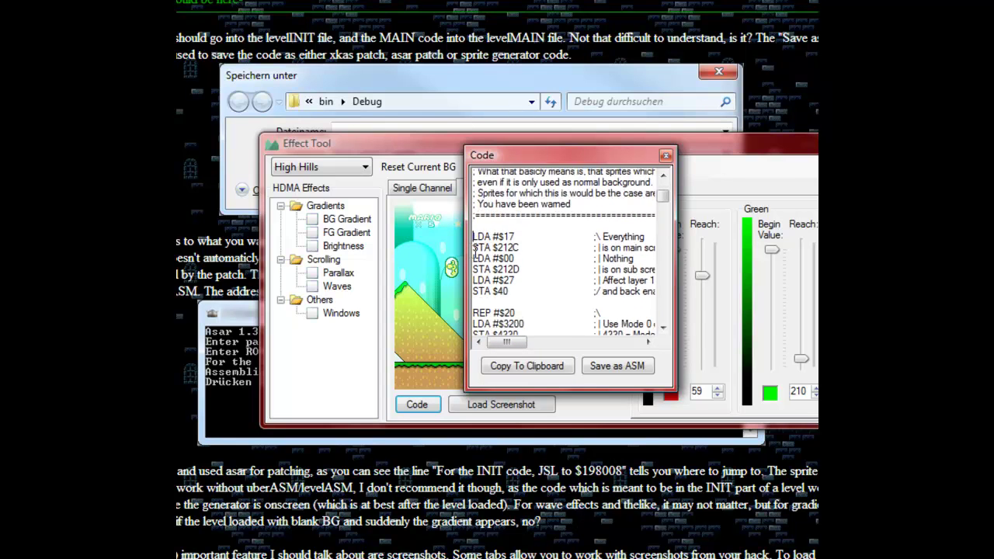
pyautogui.scroll(-7, 475, 250)
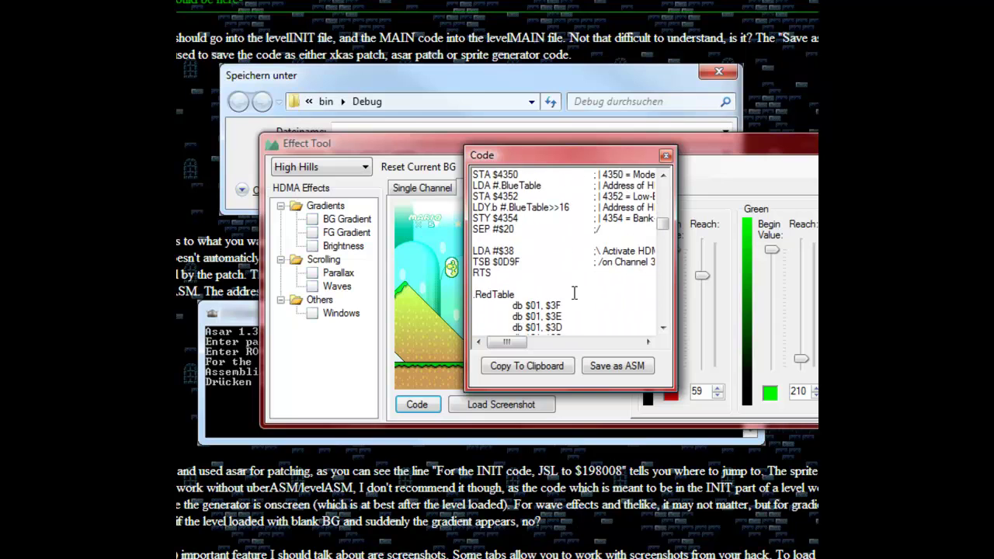
pyautogui.scroll(-20, 574, 292)
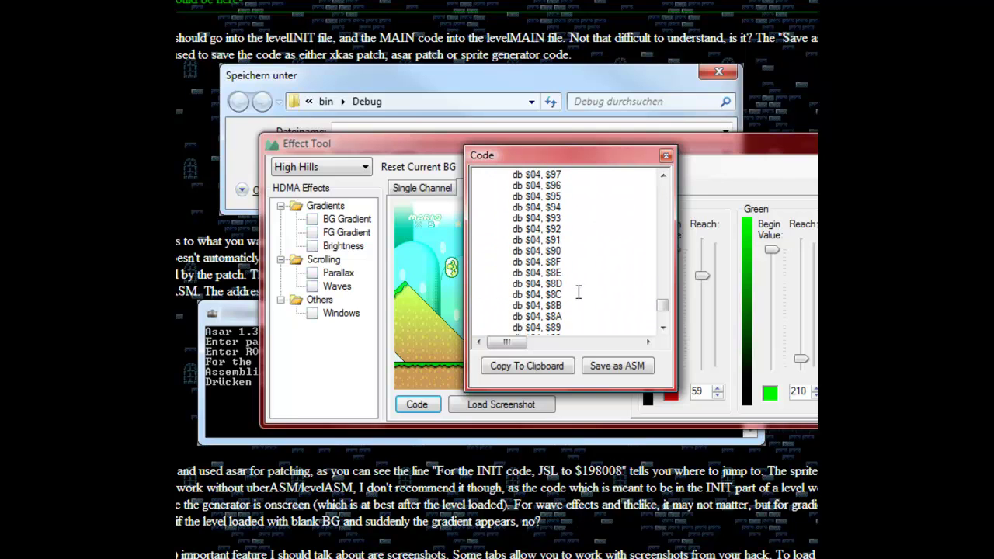
pyautogui.scroll(-3, 578, 292)
pyautogui.scroll(10, 569, 310)
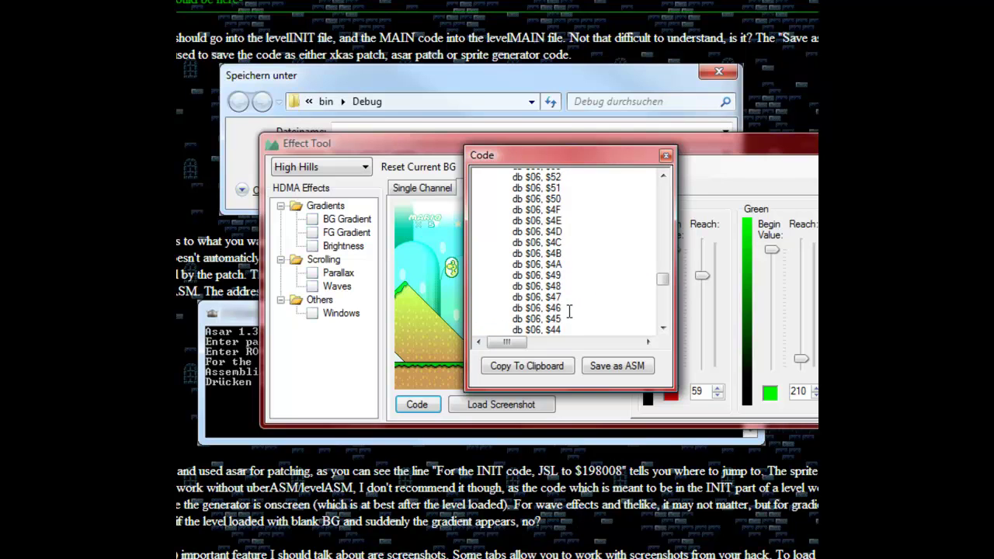
pyautogui.scroll(15, 569, 311)
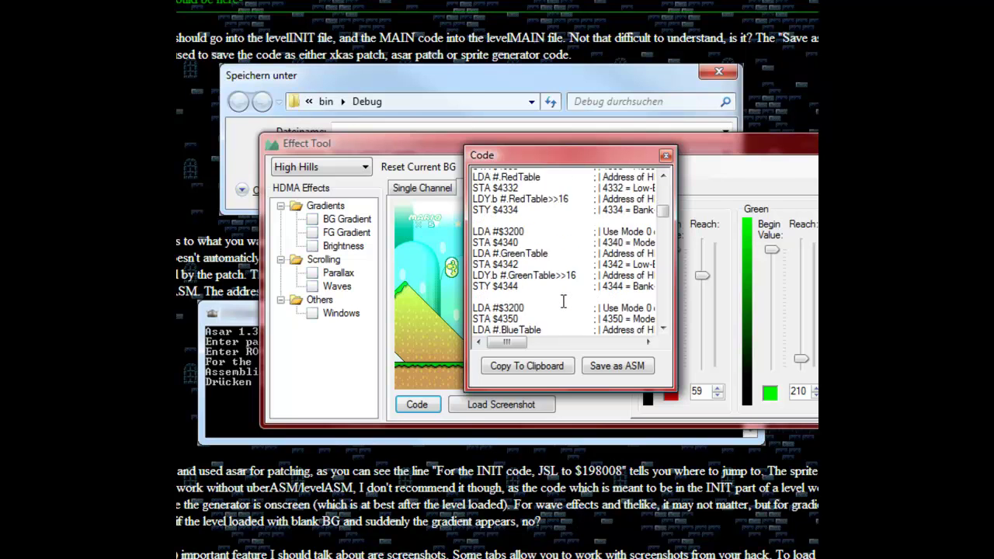
pyautogui.scroll(7, 564, 301)
pyautogui.scroll(-3, 555, 293)
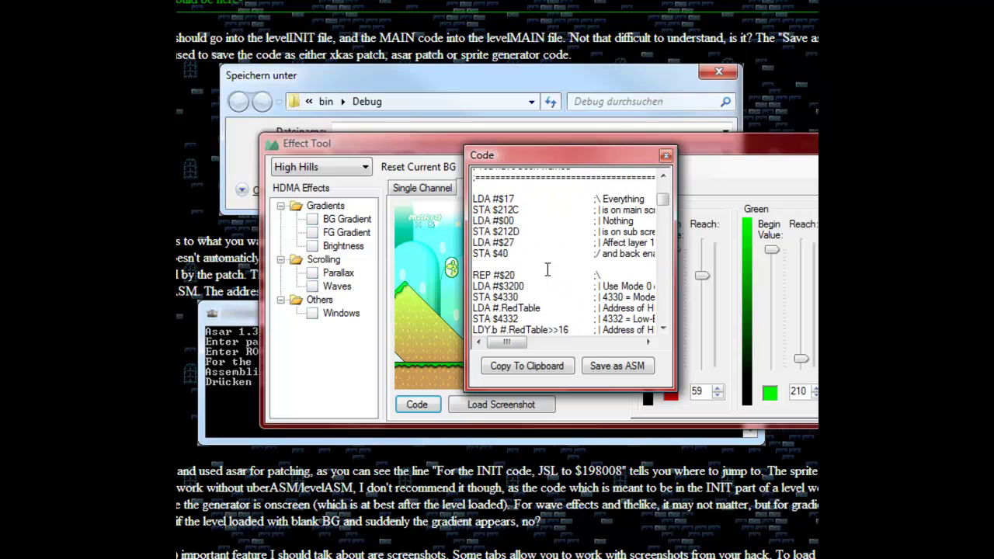
pyautogui.moveTo(482, 199); pyautogui.dragTo(522, 253)
pyautogui.click(521, 252)
pyautogui.click(666, 155)
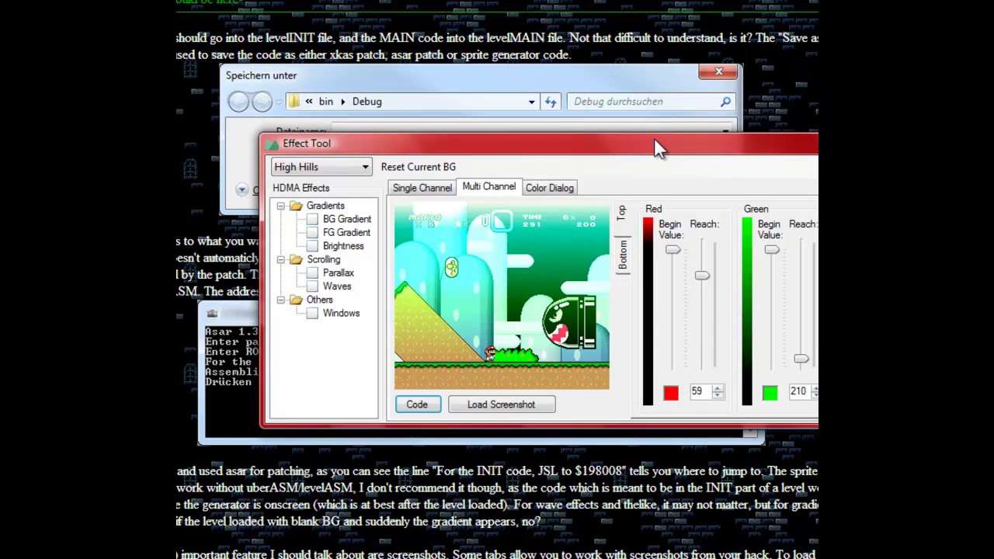
# Move the window, try Brightness top and bottom fade reaches, then switch to Parallax.
pyautogui.moveTo(658, 142); pyautogui.dragTo(587, 118)
pyautogui.click(260, 223)
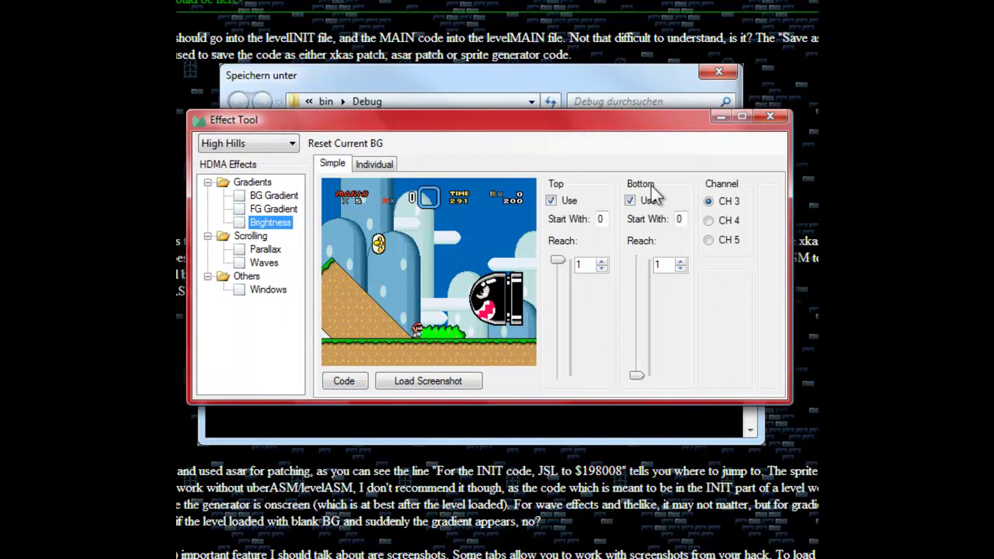
pyautogui.moveTo(562, 269); pyautogui.dragTo(560, 381)
pyautogui.moveTo(638, 376); pyautogui.dragTo(632, 328)
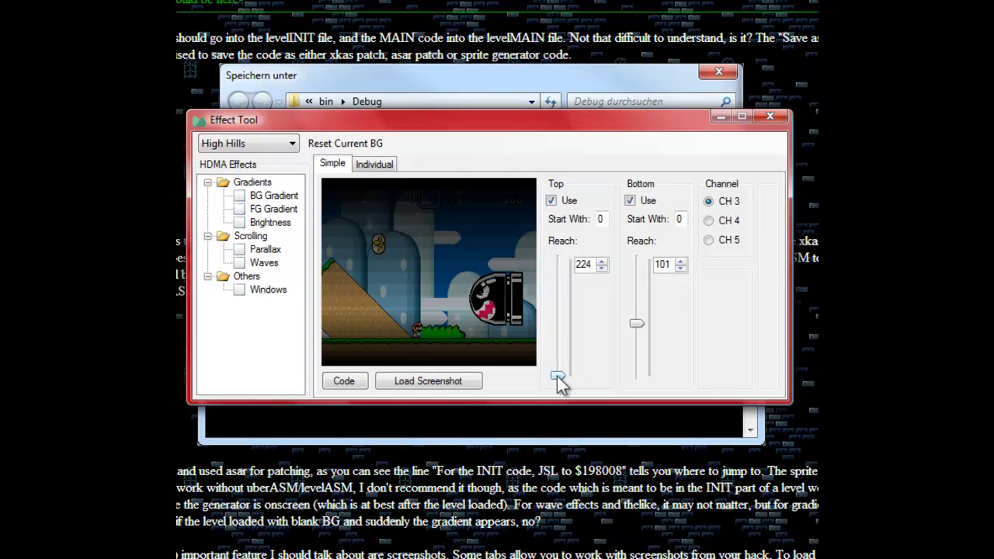
pyautogui.moveTo(559, 378); pyautogui.dragTo(569, 305)
pyautogui.click(252, 248)
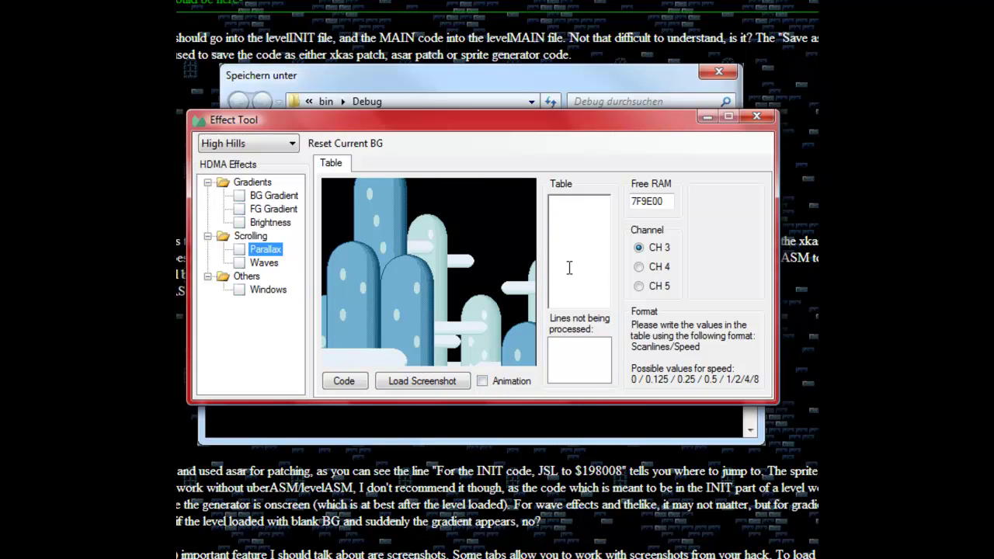
# Open Waves and set width 1, amplitude 1 and speed 0.0078 on the X Horizontal tab.
pyautogui.click(260, 264)
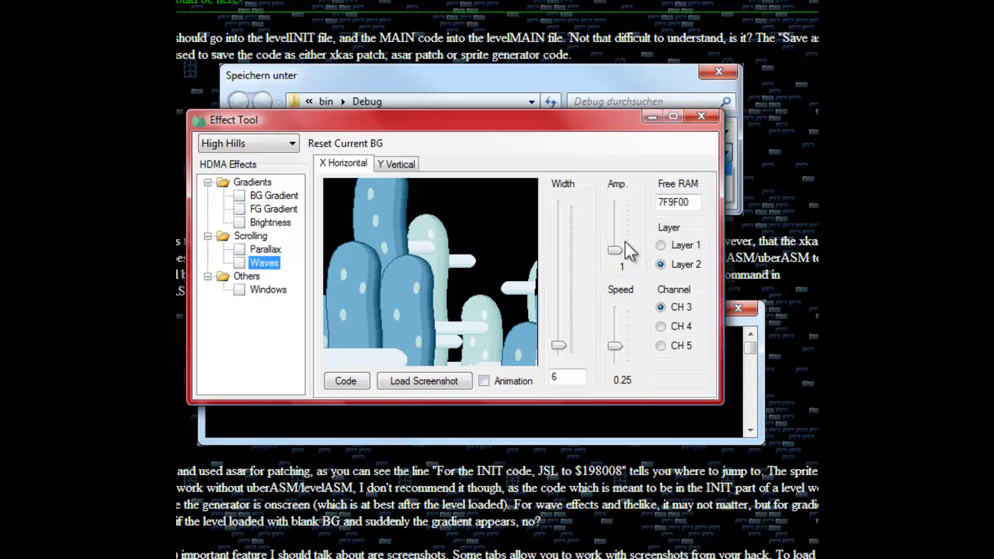
pyautogui.moveTo(558, 345)
pyautogui.mouseDown()
pyautogui.moveTo(564, 284)
pyautogui.moveTo(560, 351)
pyautogui.mouseUp()
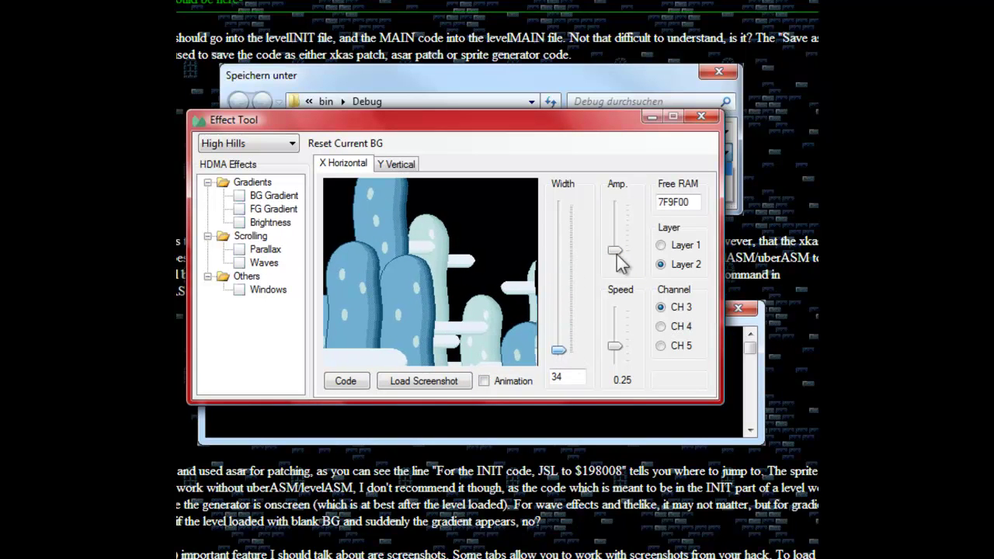
pyautogui.moveTo(615, 254)
pyautogui.mouseDown()
pyautogui.moveTo(618, 198)
pyautogui.moveTo(615, 259)
pyautogui.mouseUp()
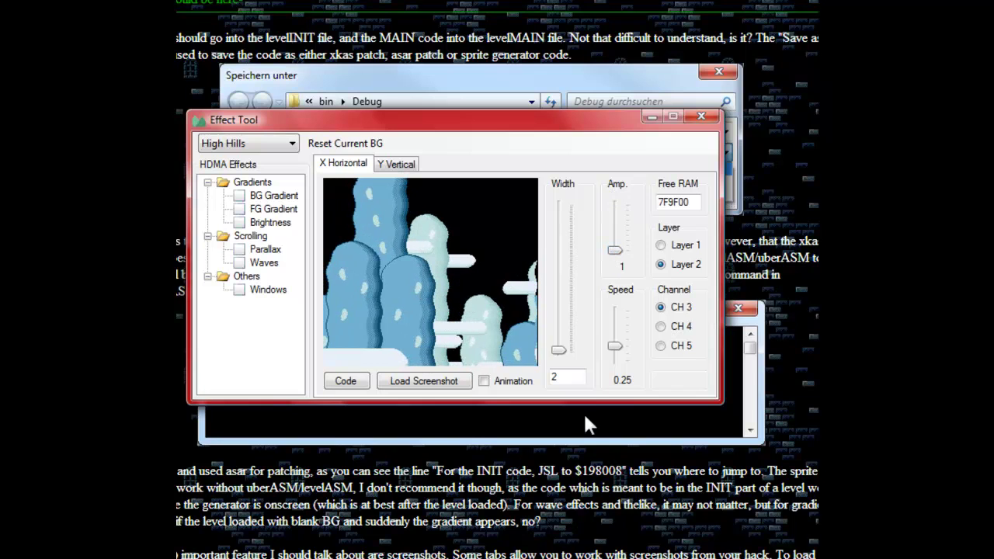
pyautogui.moveTo(615, 347); pyautogui.dragTo(619, 314)
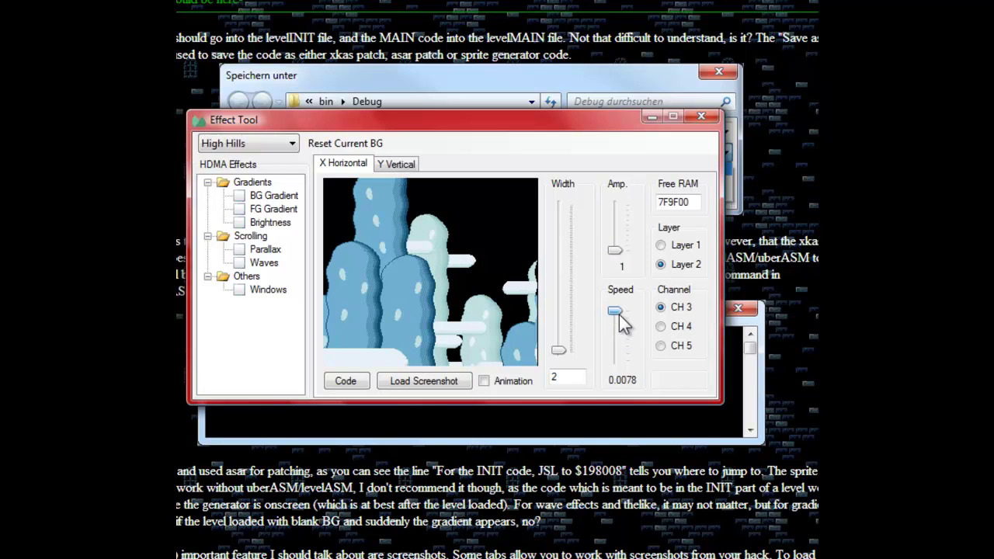
pyautogui.moveTo(559, 350); pyautogui.dragTo(561, 371)
pyautogui.click(484, 380)
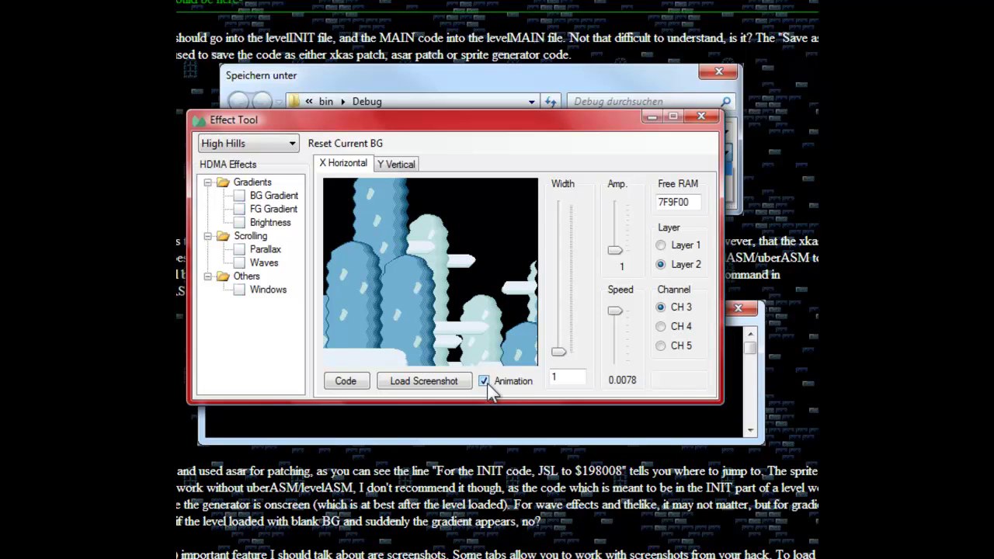
# In the Windows effect, make the circle's X and Y positions follow Mario.
pyautogui.click(247, 289)
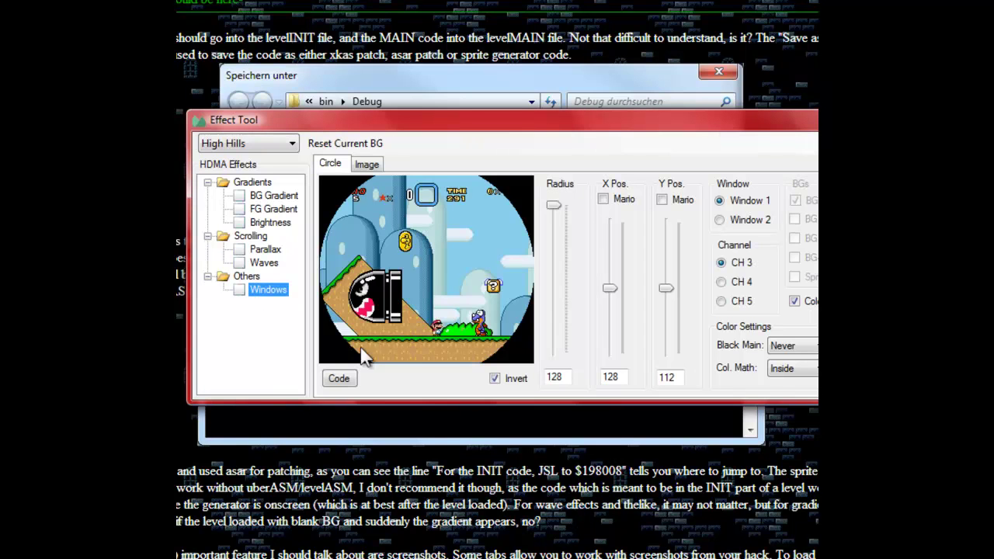
pyautogui.click(603, 199)
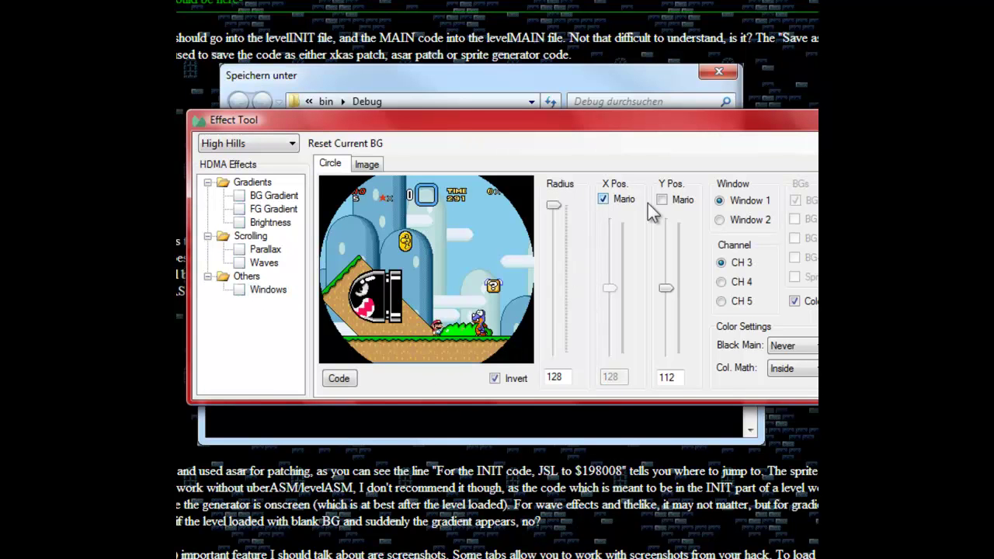
pyautogui.click(661, 200)
# Shrink the circle window's radius to 59, then switch to the Image-shaped window mask.
pyautogui.moveTo(547, 211); pyautogui.dragTo(563, 262)
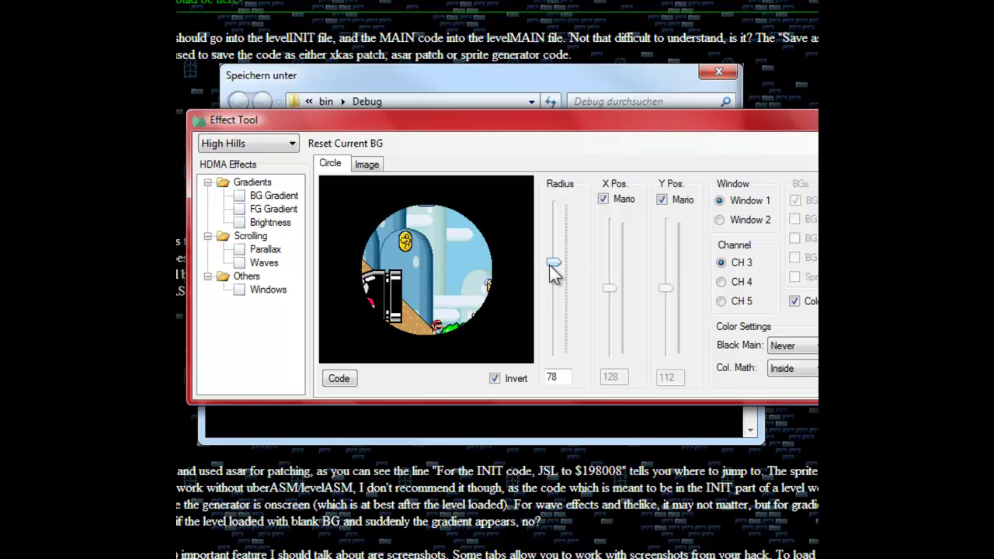
pyautogui.moveTo(549, 265); pyautogui.dragTo(567, 280)
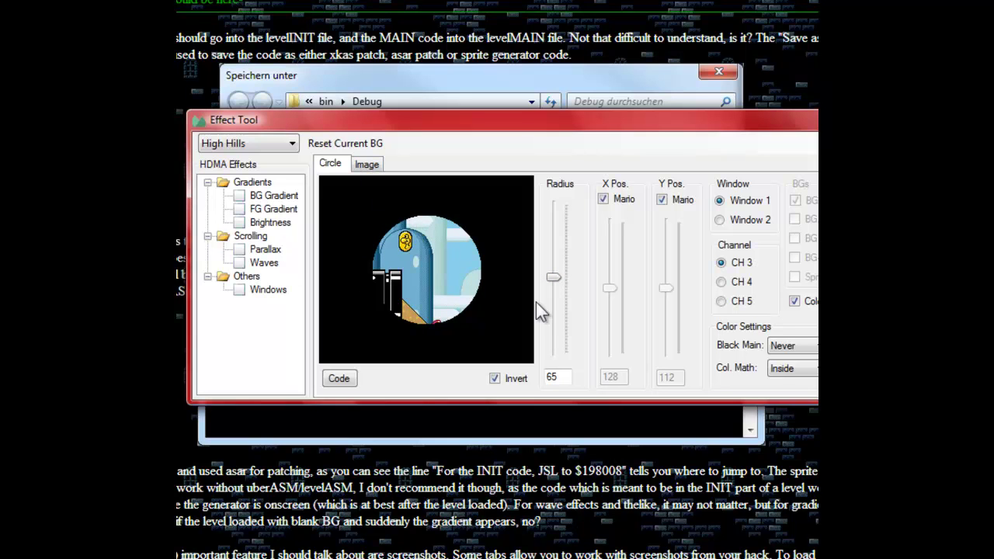
pyautogui.moveTo(557, 278)
pyautogui.mouseDown()
pyautogui.moveTo(560, 333)
pyautogui.moveTo(565, 283)
pyautogui.mouseUp()
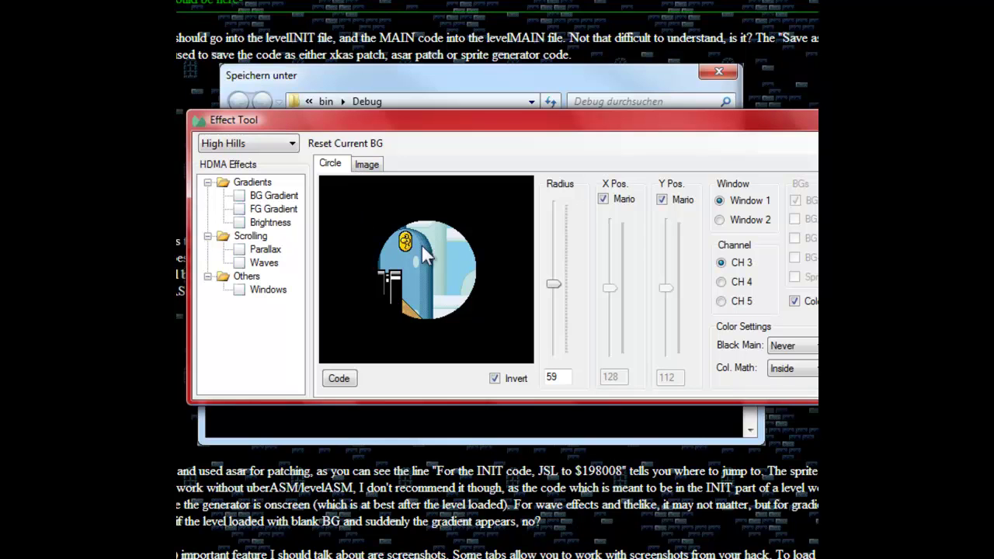
pyautogui.click(371, 166)
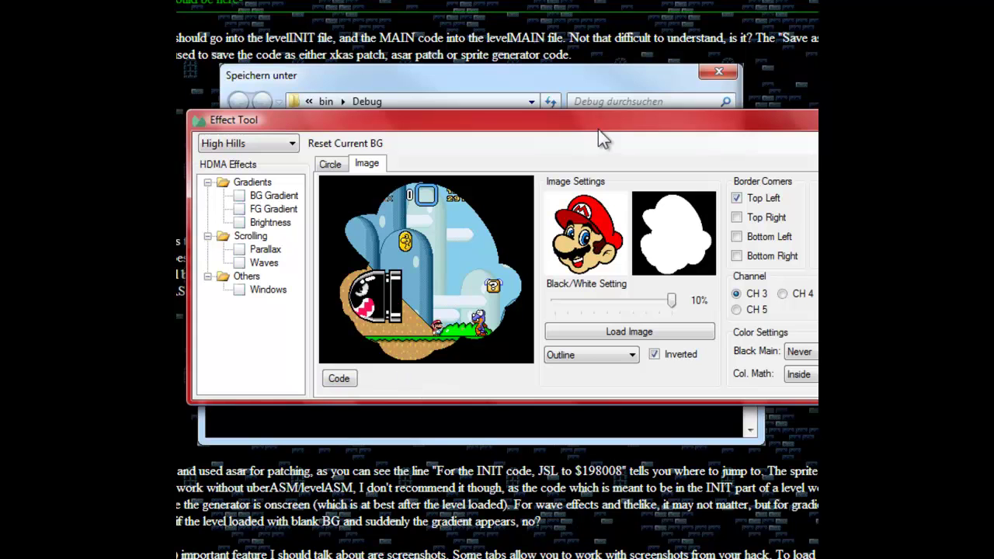
pyautogui.moveTo(597, 125); pyautogui.dragTo(587, 124)
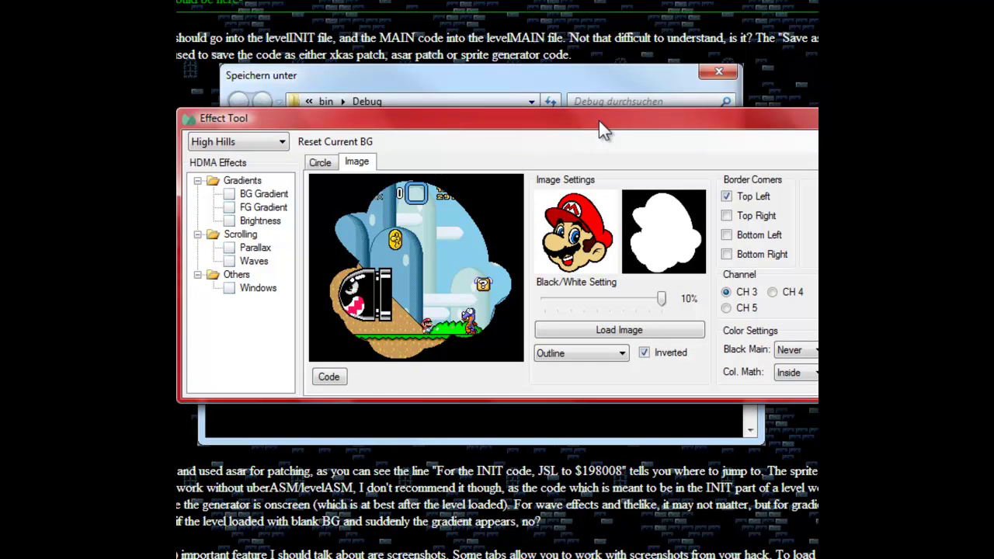